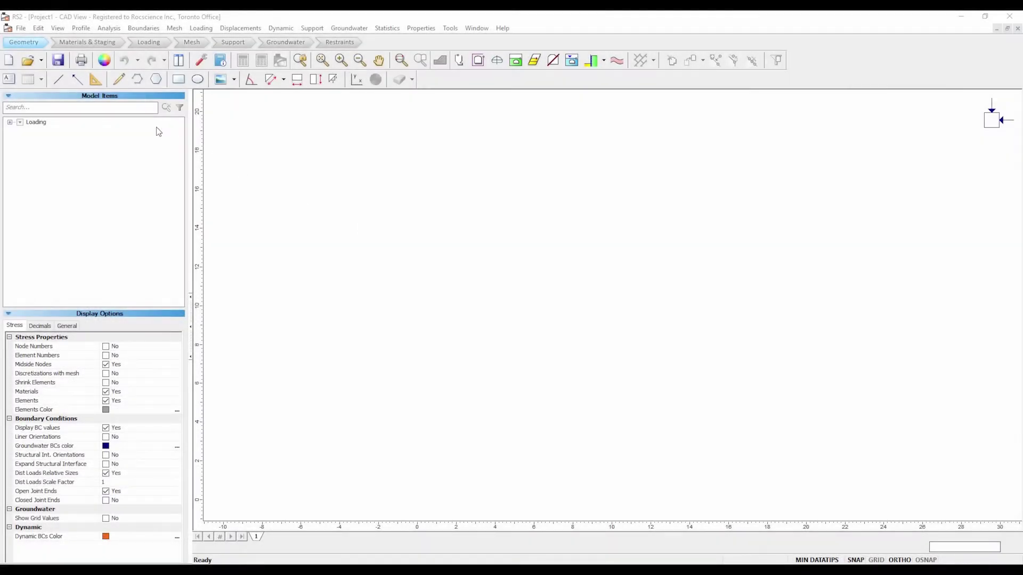
Open the 'Profiles and Boreholes (Initial)' model from the Tutorials folder under Recent Folders
click(21, 28)
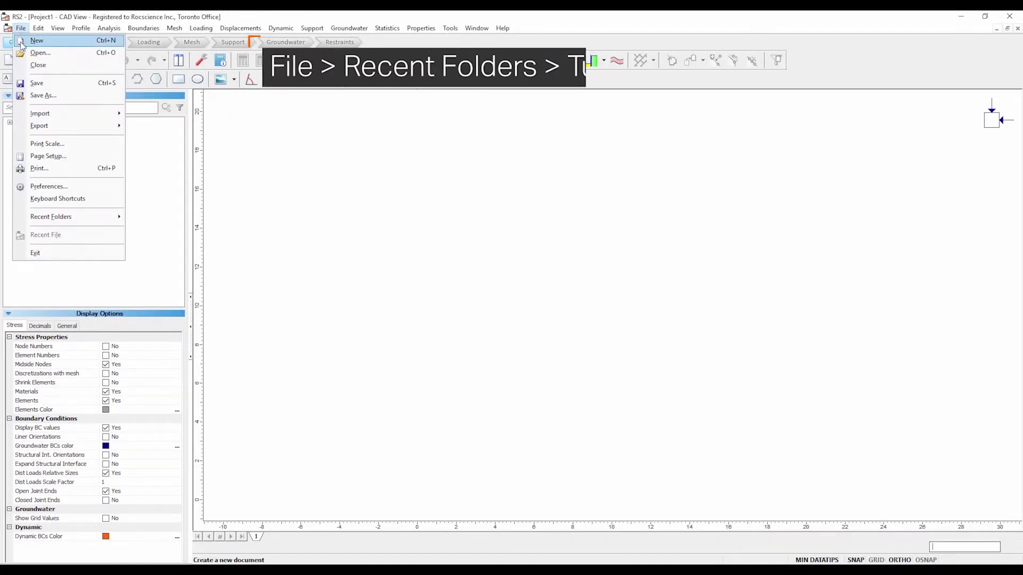
mouse_move(90, 218)
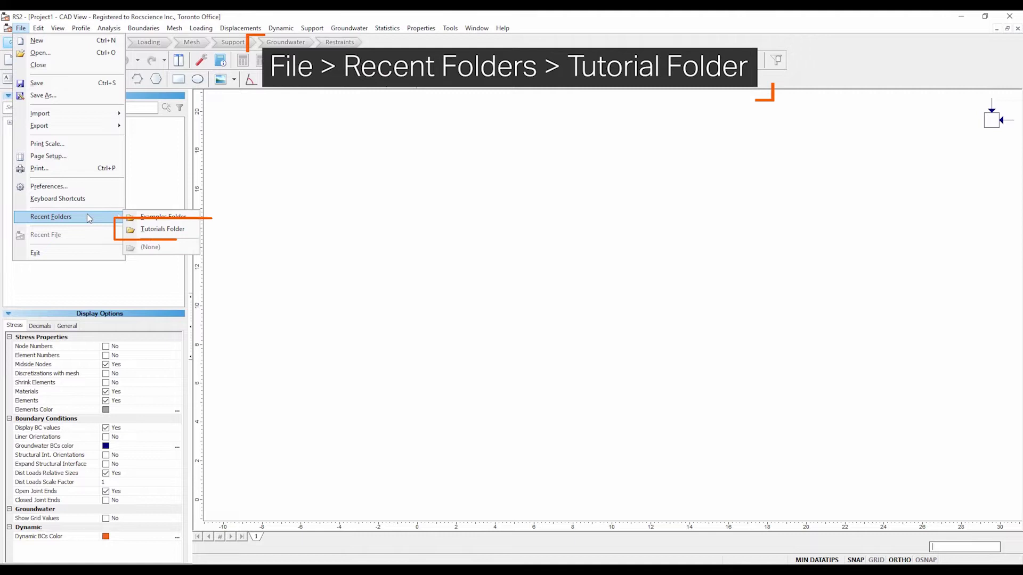
click(168, 230)
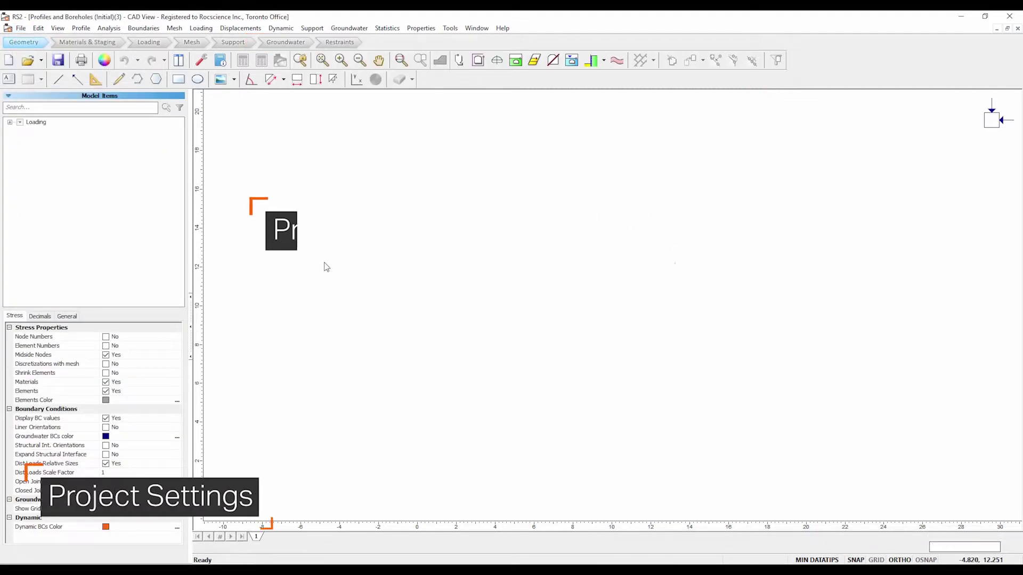
Set 4 analysis stages named Initial, Excavate Tunnel, Excavate Trench and Surface Load
click(109, 28)
click(118, 43)
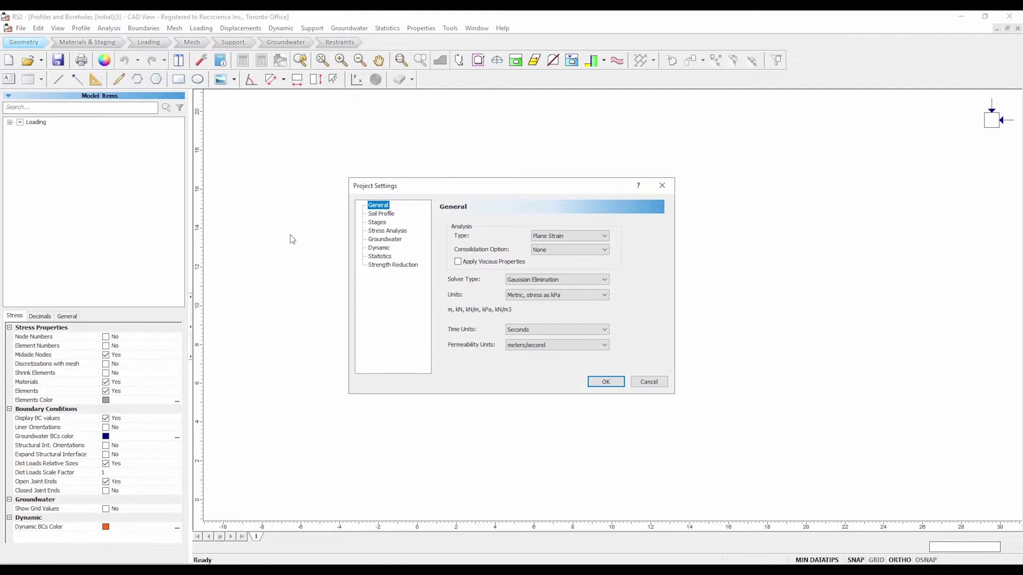
click(376, 223)
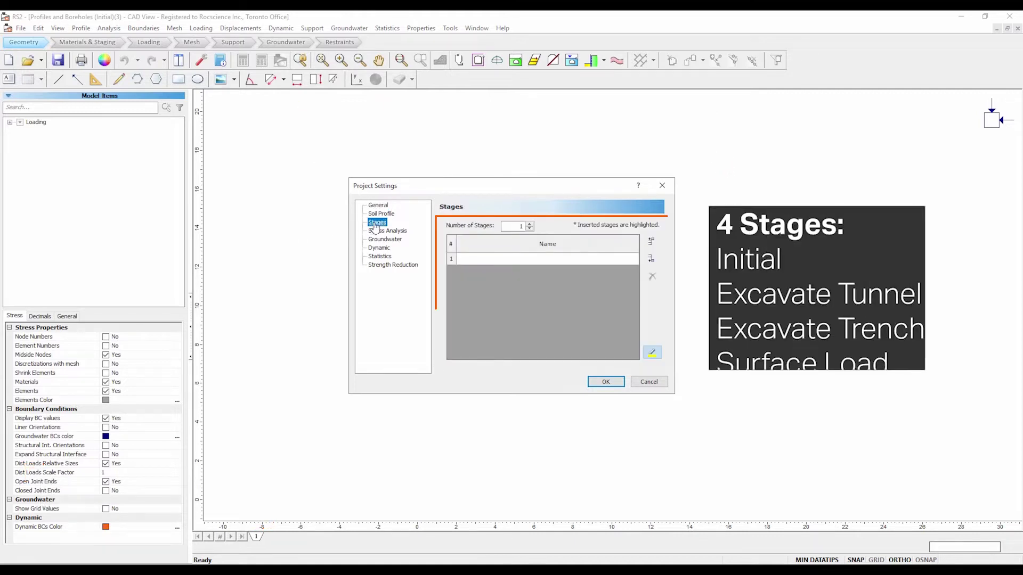
double_click(514, 226)
text(4)
click(535, 259)
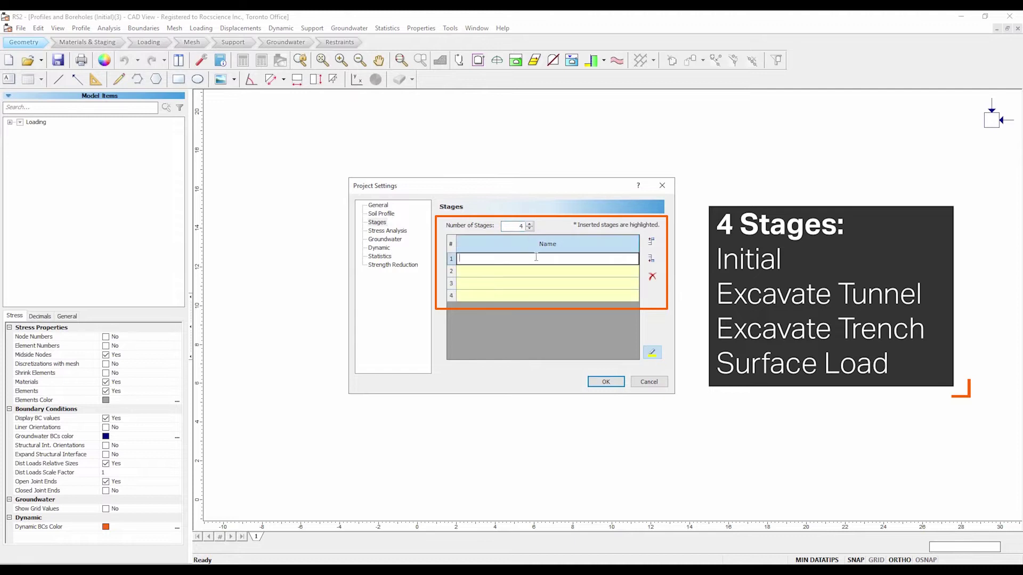
text(Initial)
key(Return)
text(Excavate Tunnel)
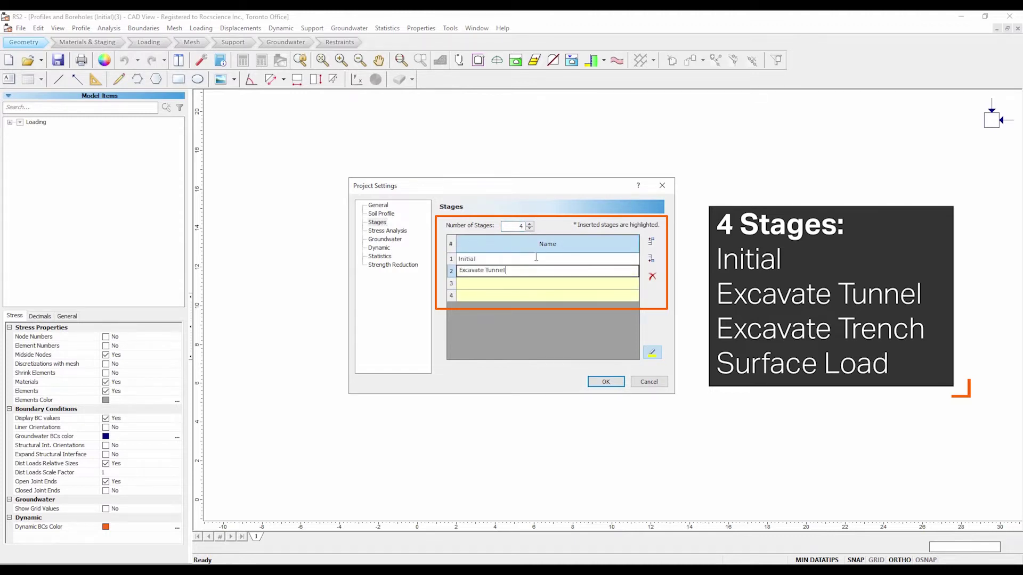
key(Return)
text(Excavate Trench)
key(Return)
text(Surface Load)
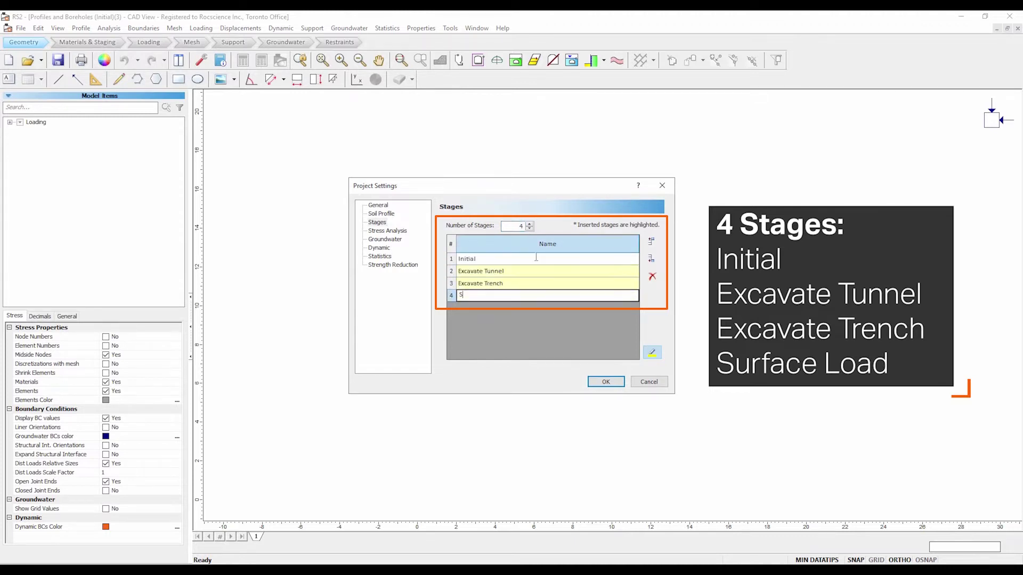
Turn on Use Soil Profile and confirm the project settings
click(381, 215)
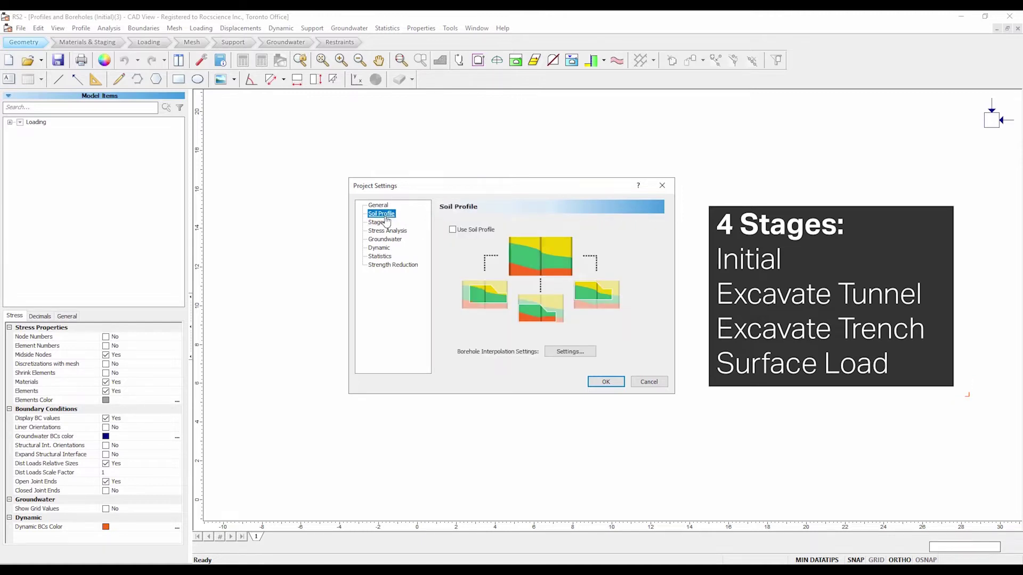
click(457, 231)
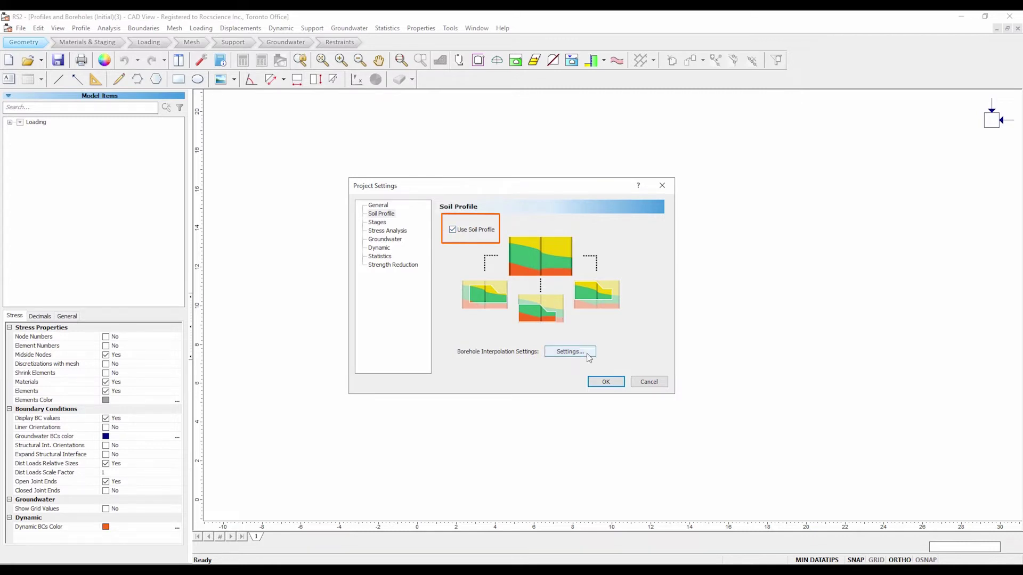
click(606, 384)
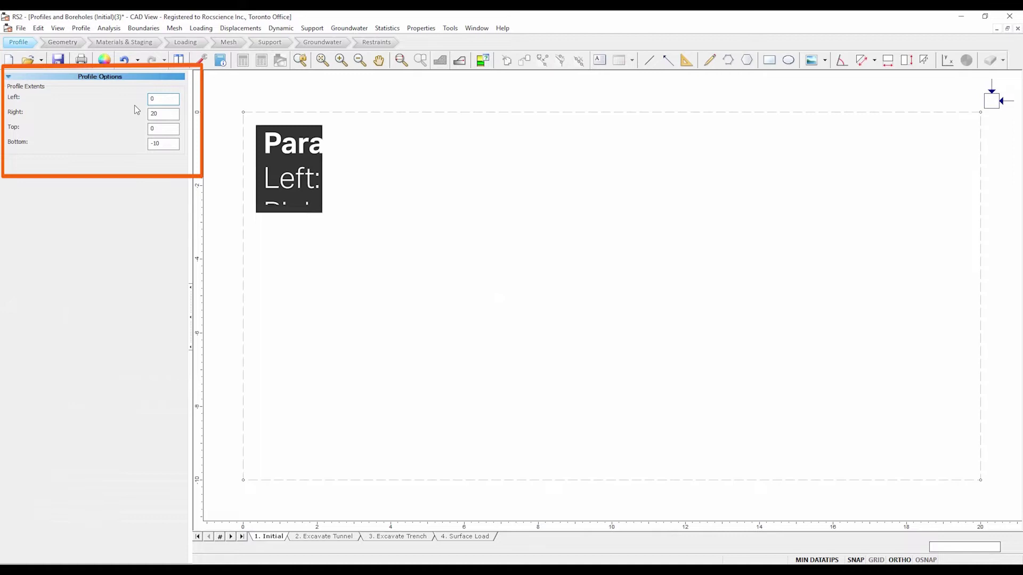
Change the profile's left extent to -10 and top extent to 4
key(BackSpace)
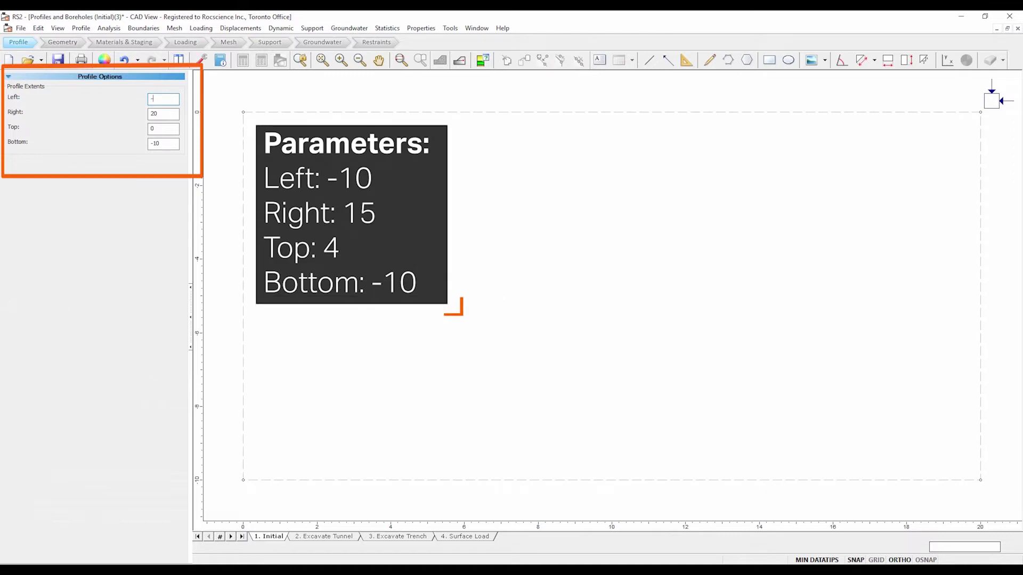
text(-101)
key(Tab)
text(4)
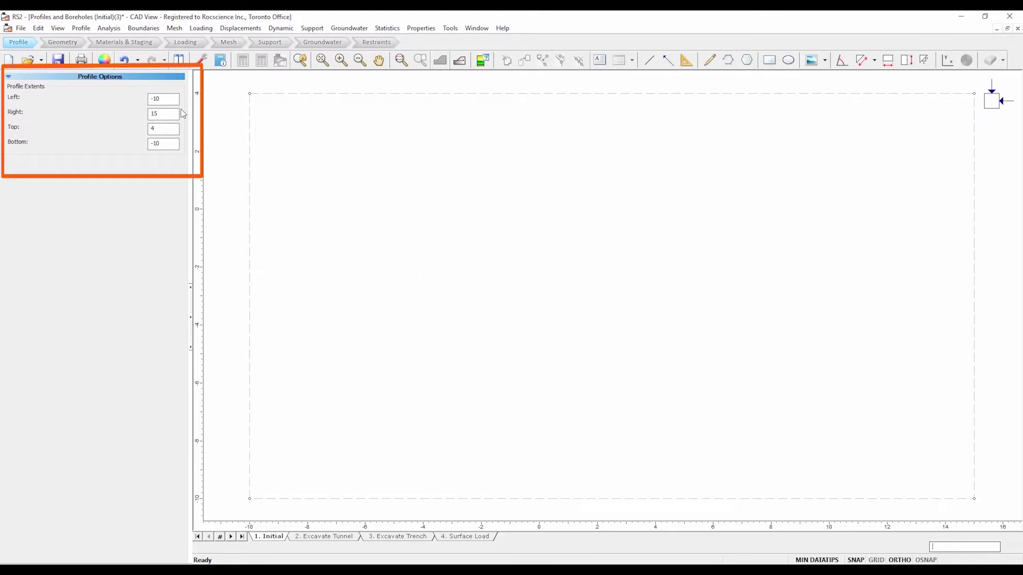
click(420, 29)
click(425, 41)
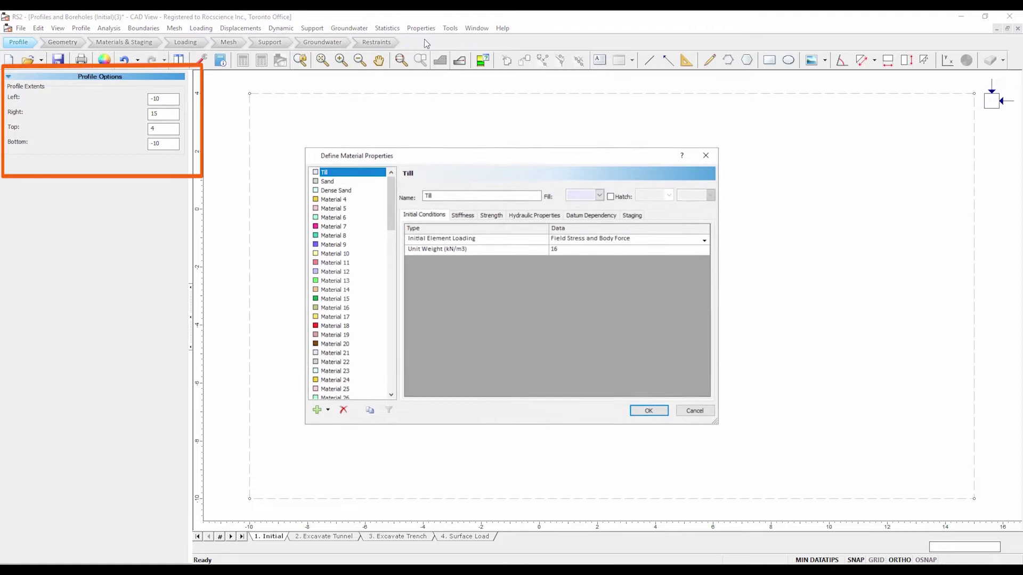
click(357, 181)
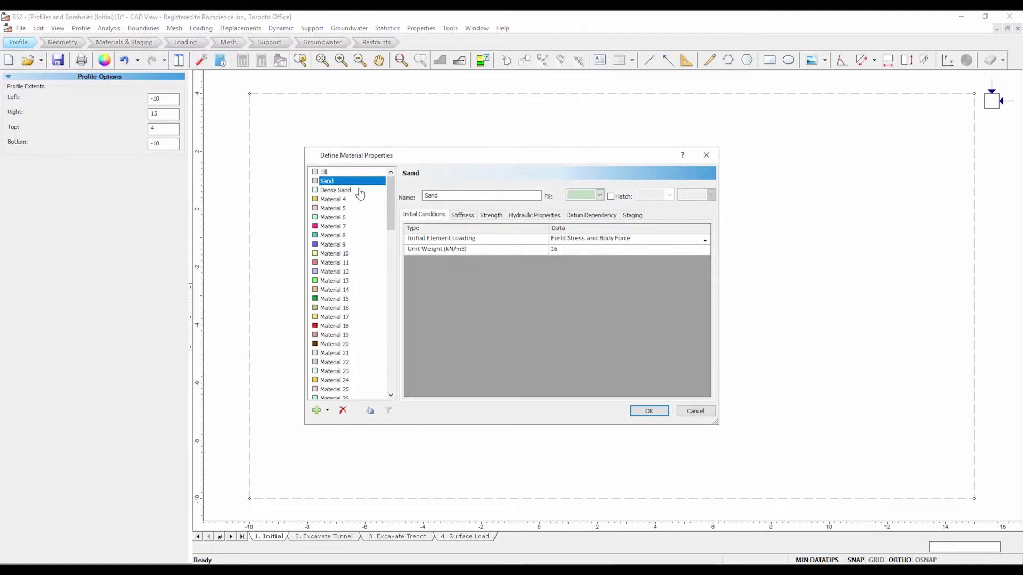
click(360, 191)
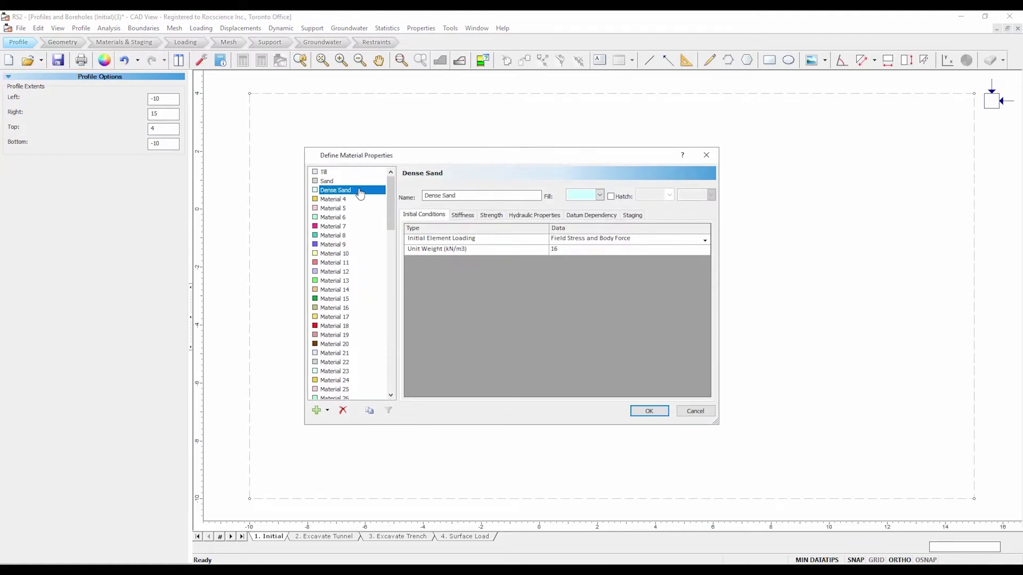
click(662, 413)
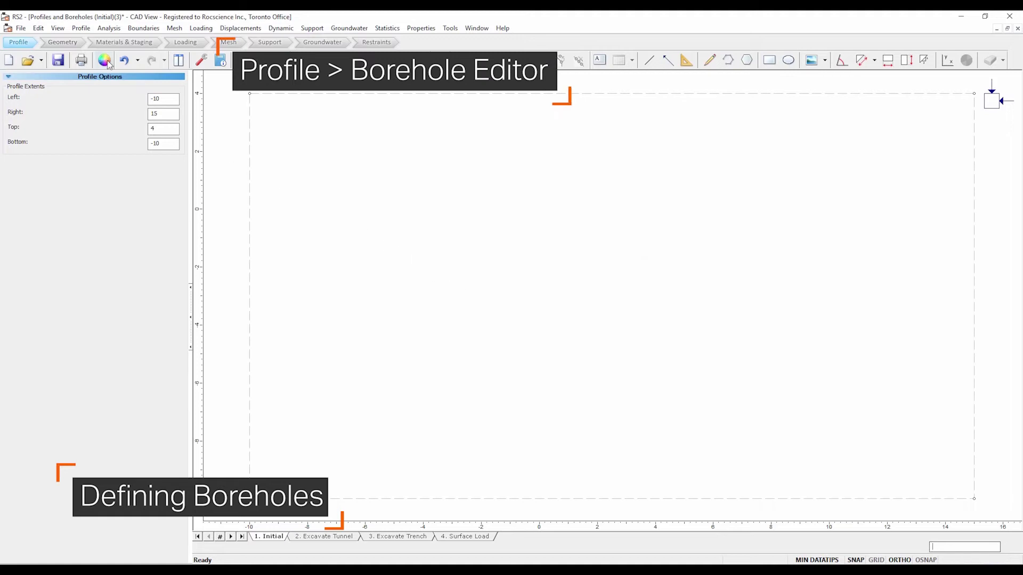
Add a borehole named 'Borehole Left' at x = -5 with top elevation 4
click(81, 29)
click(99, 87)
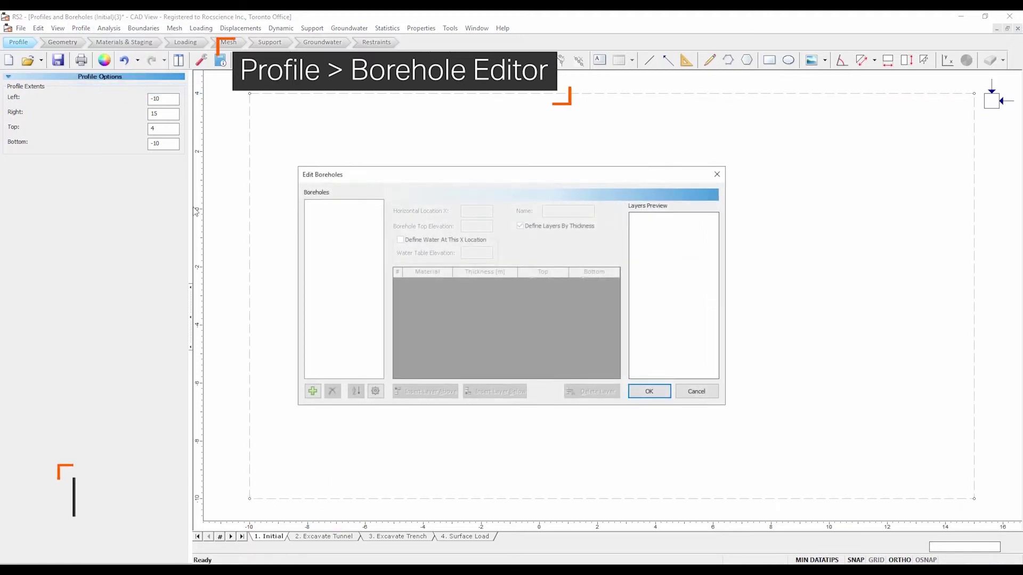
click(312, 391)
click(554, 211)
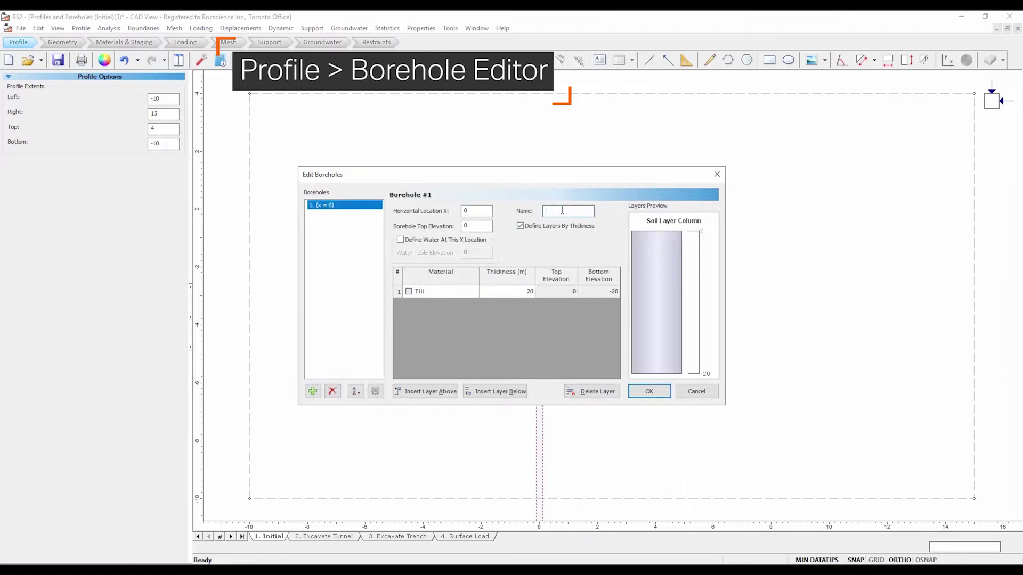
text(Bore)
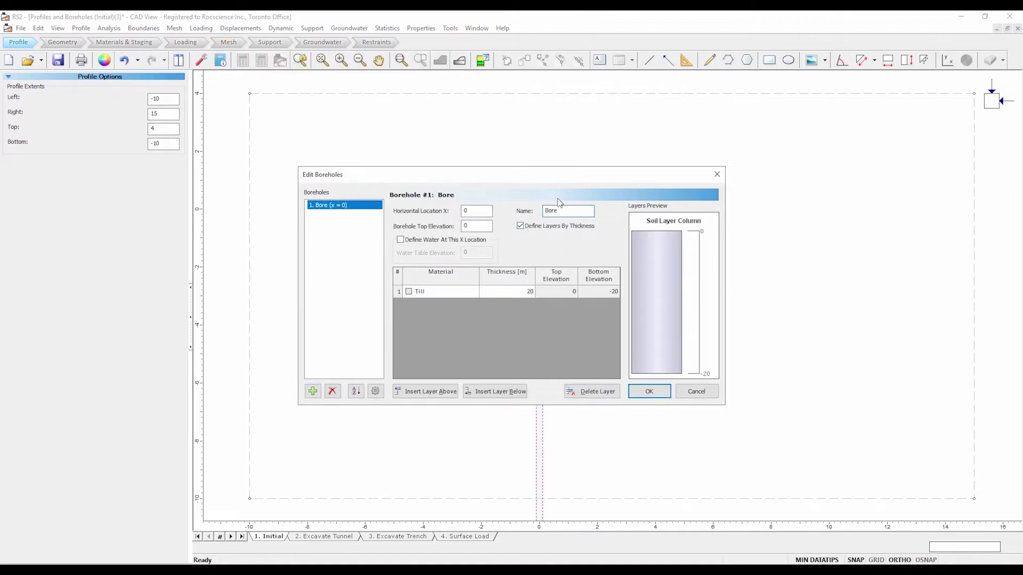
text(hole Left)
double_click(478, 211)
text(-5)
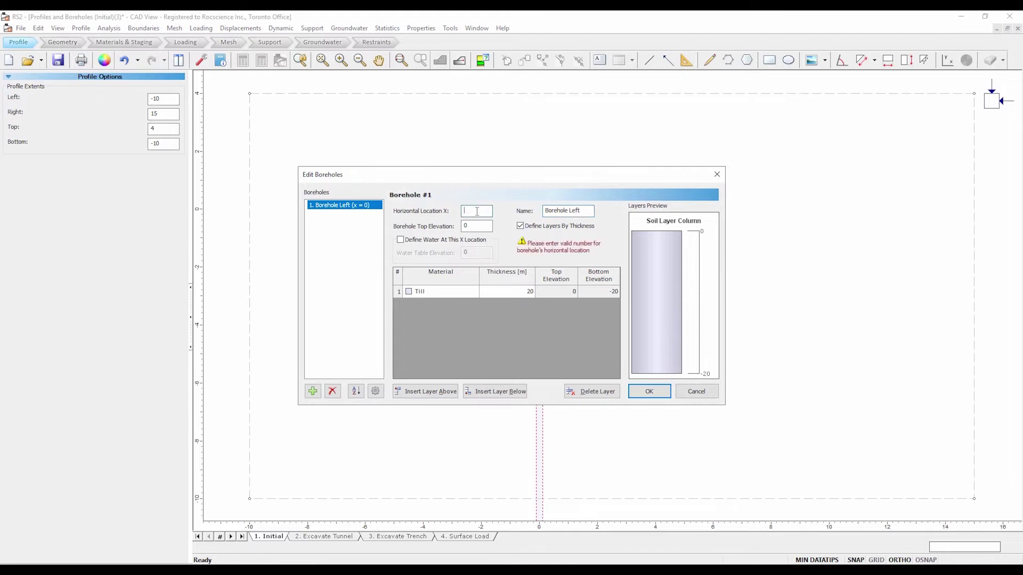
double_click(480, 226)
text(4)
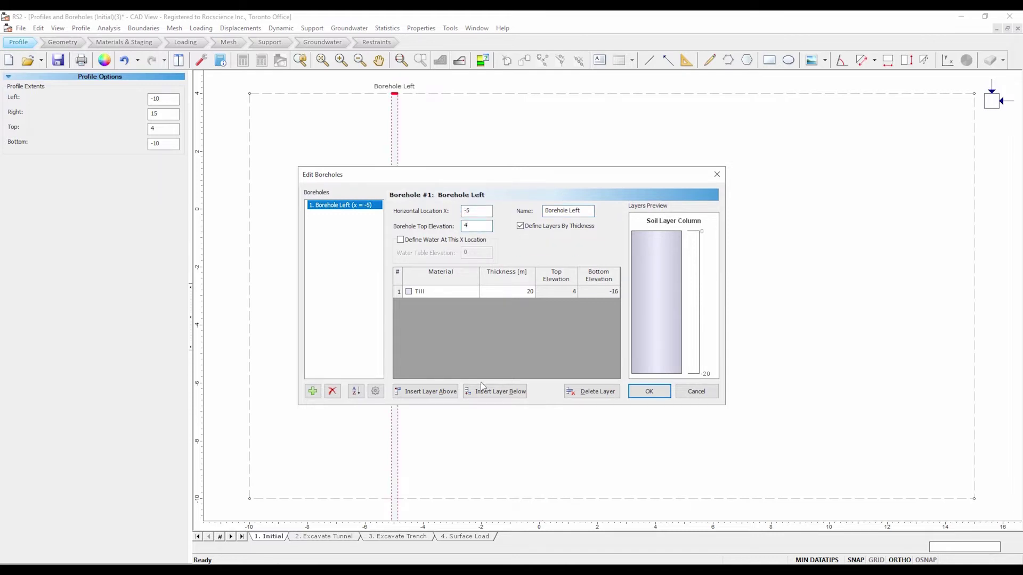
Give Borehole Left layers of 2 m Till, 2 m Sand and 10 m Dense Sand
click(481, 390)
click(481, 391)
double_click(515, 292)
text(2)
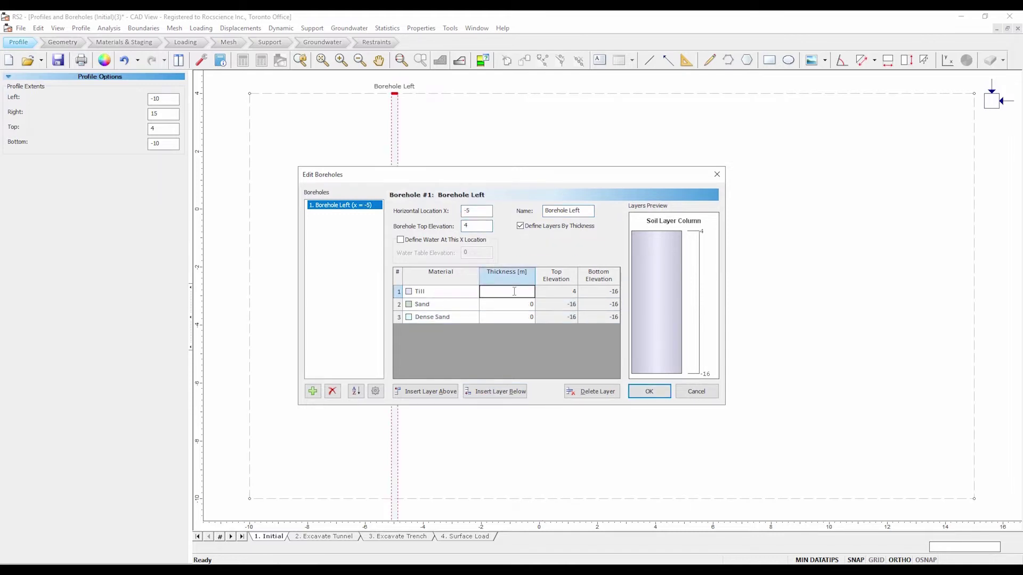
key(Return)
double_click(522, 305)
text(2)
key(Return)
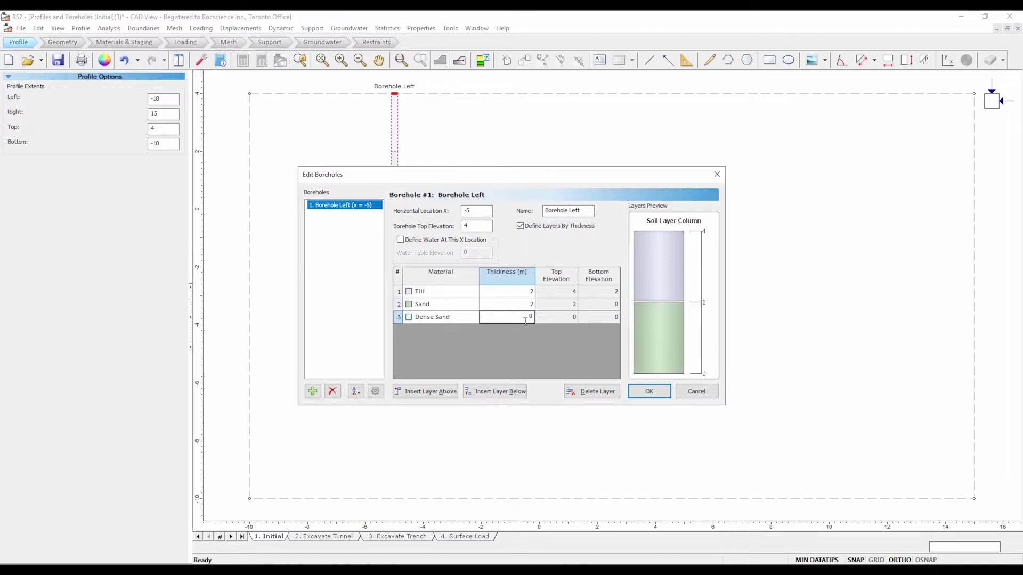
text(10)
key(Return)
Add 'Borehole Right' at x = 10 with 1 m Till, 1 m Sand and 12 m Dense Sand
click(313, 391)
click(547, 210)
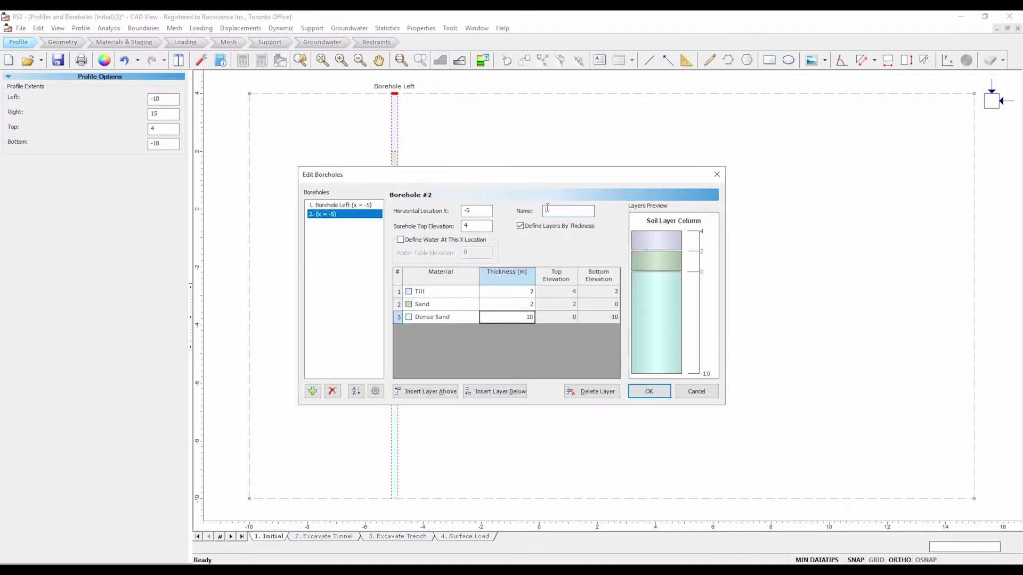
text(Borehole Right)
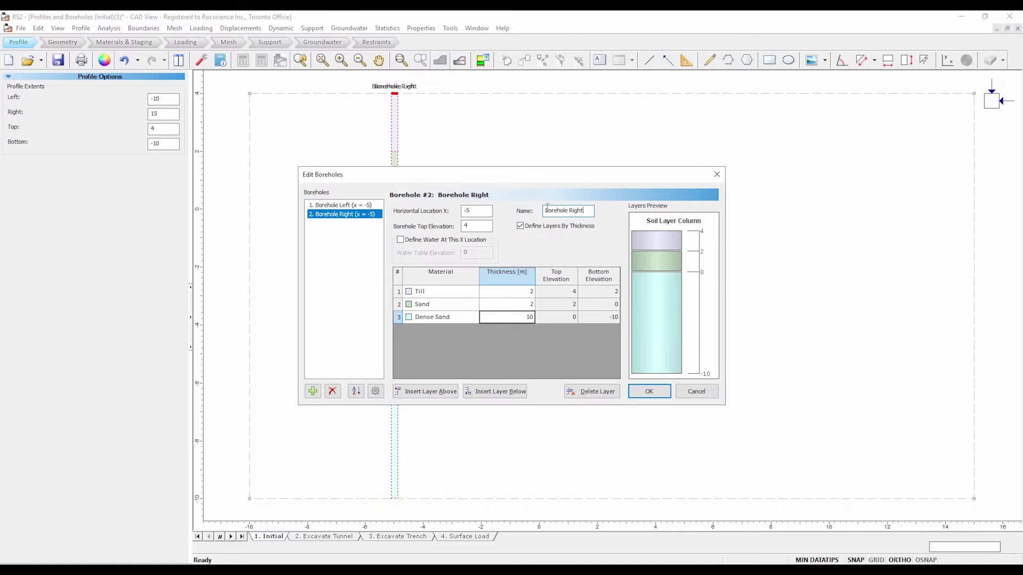
double_click(486, 210)
text(10)
click(478, 226)
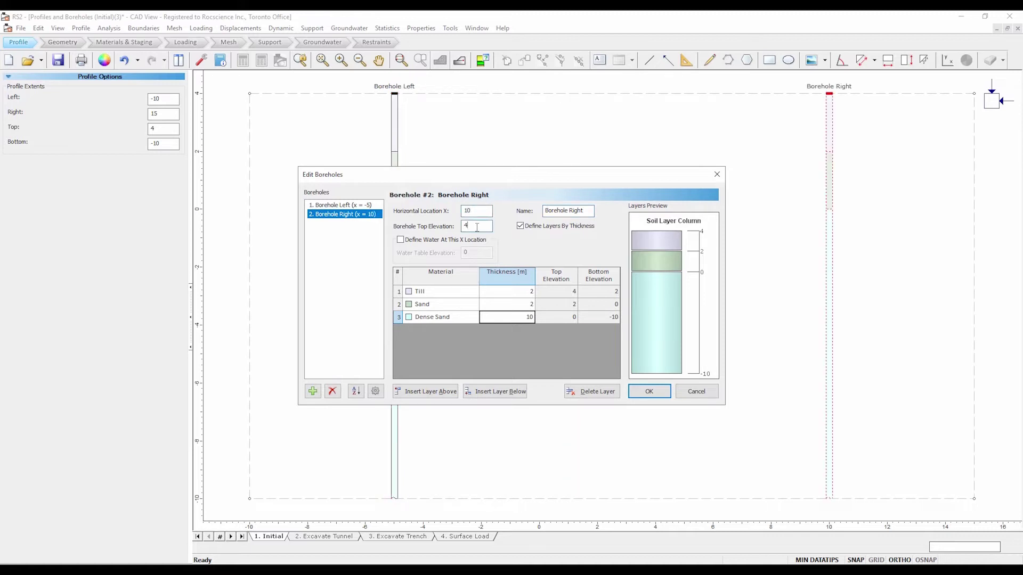
click(520, 292)
text(1)
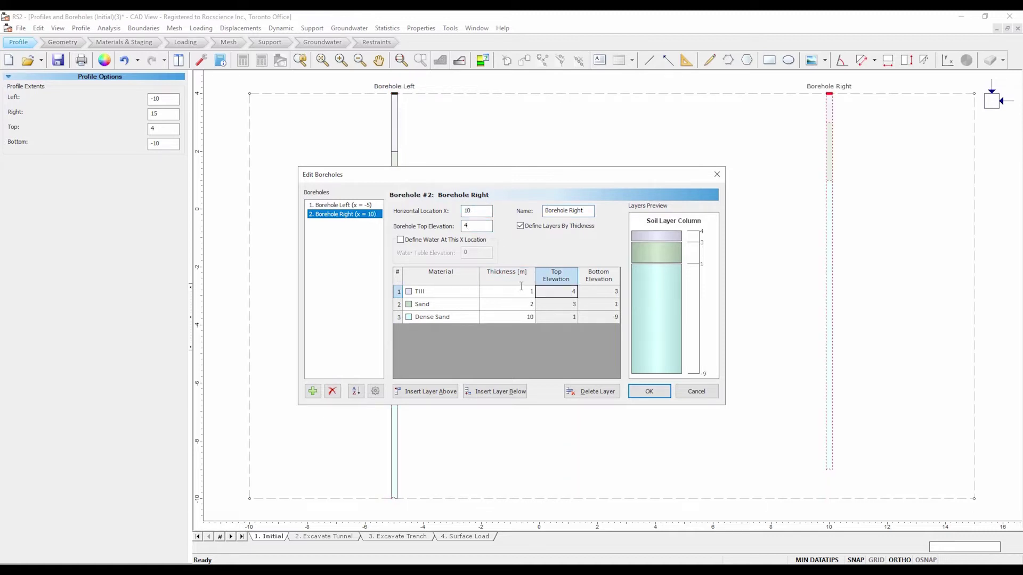
click(531, 304)
text(1)
click(527, 317)
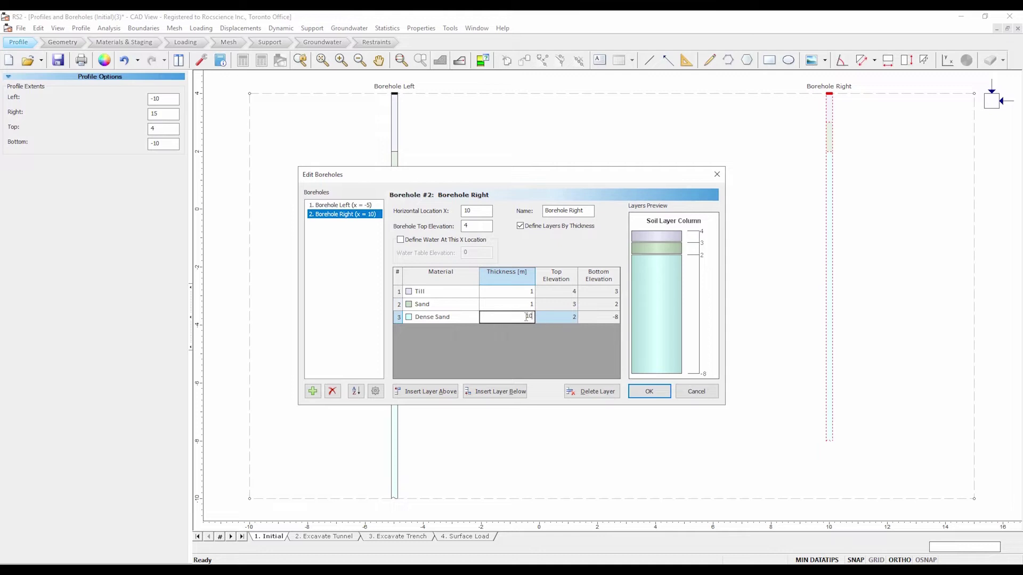
text(12)
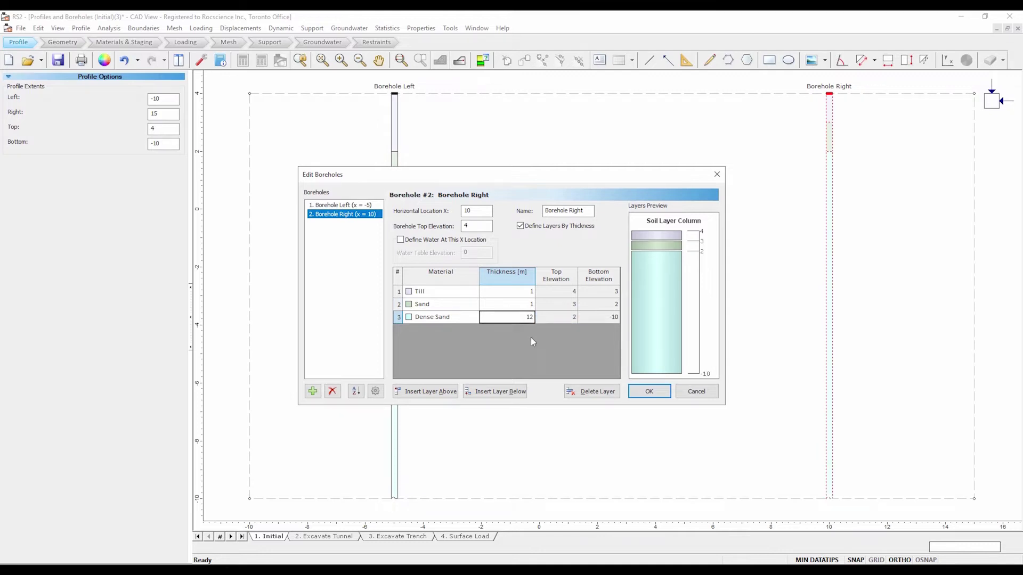
click(648, 391)
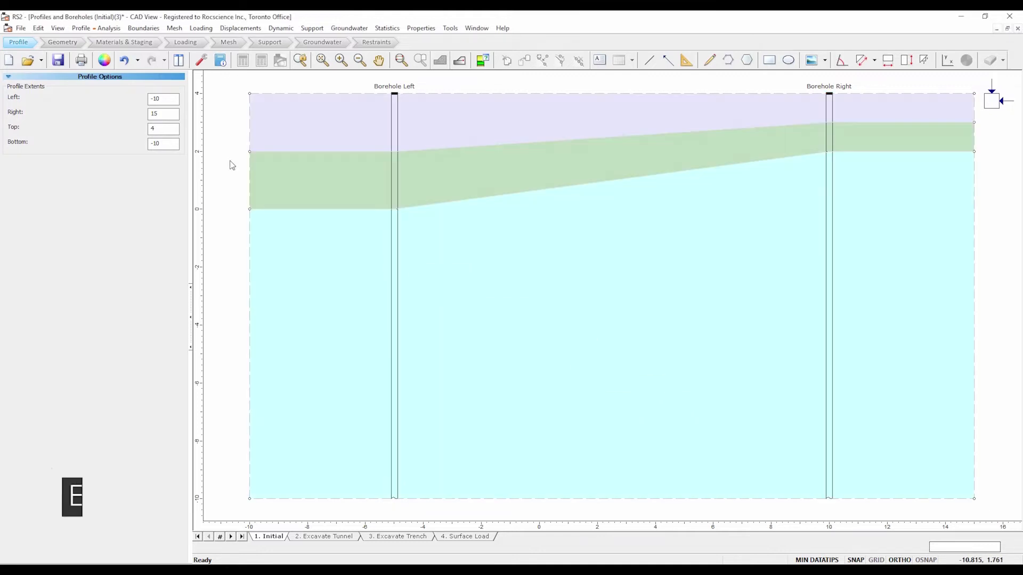
In Geometry, draw a rectangular external boundary around the whole profile, from x = -10 to 15
click(62, 42)
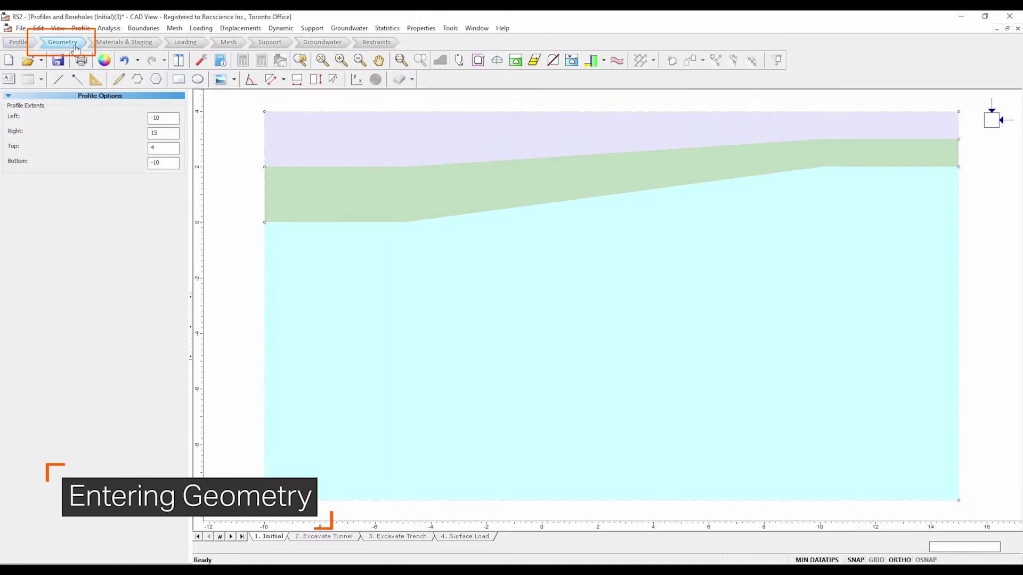
click(140, 30)
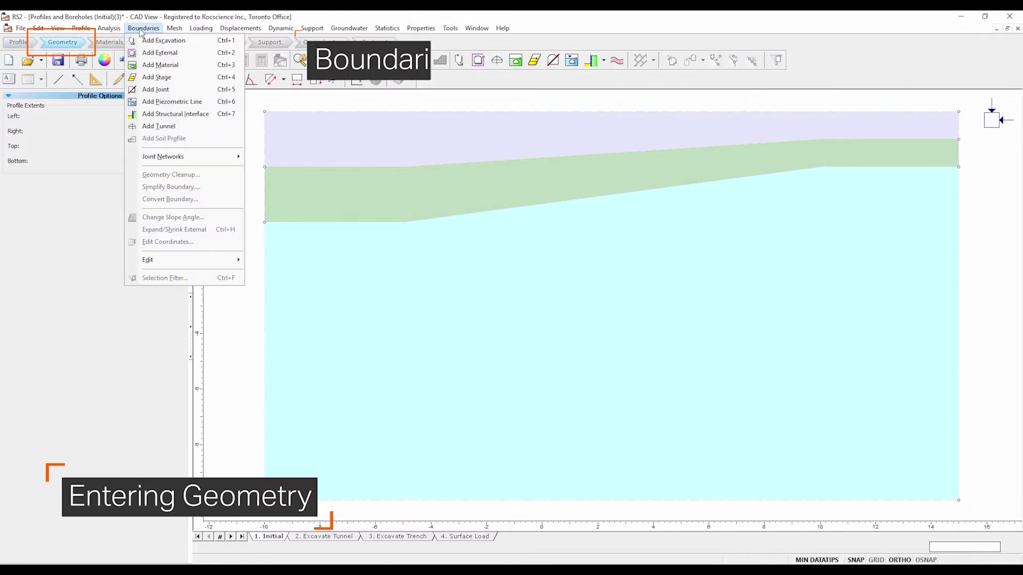
click(150, 55)
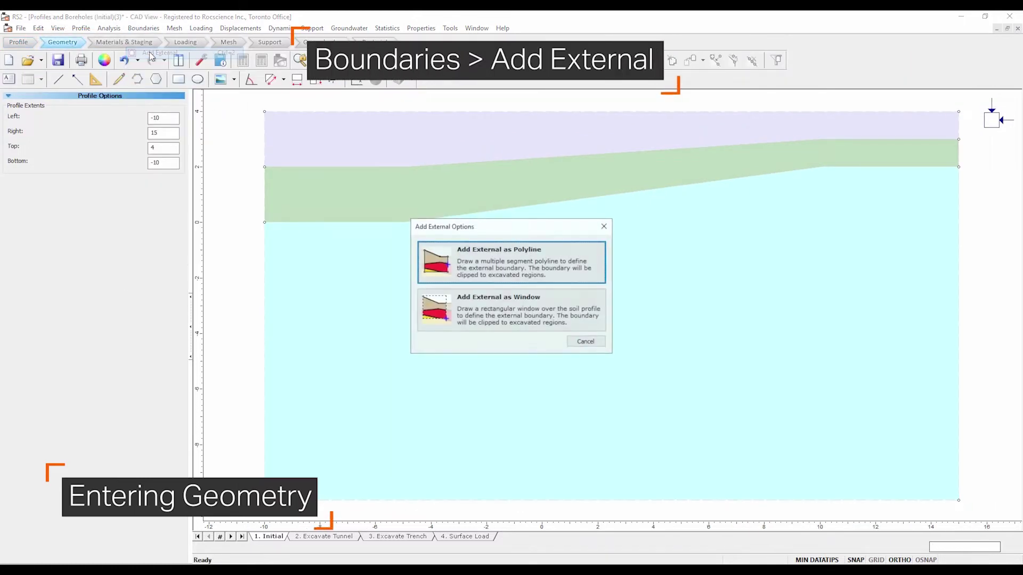
click(534, 323)
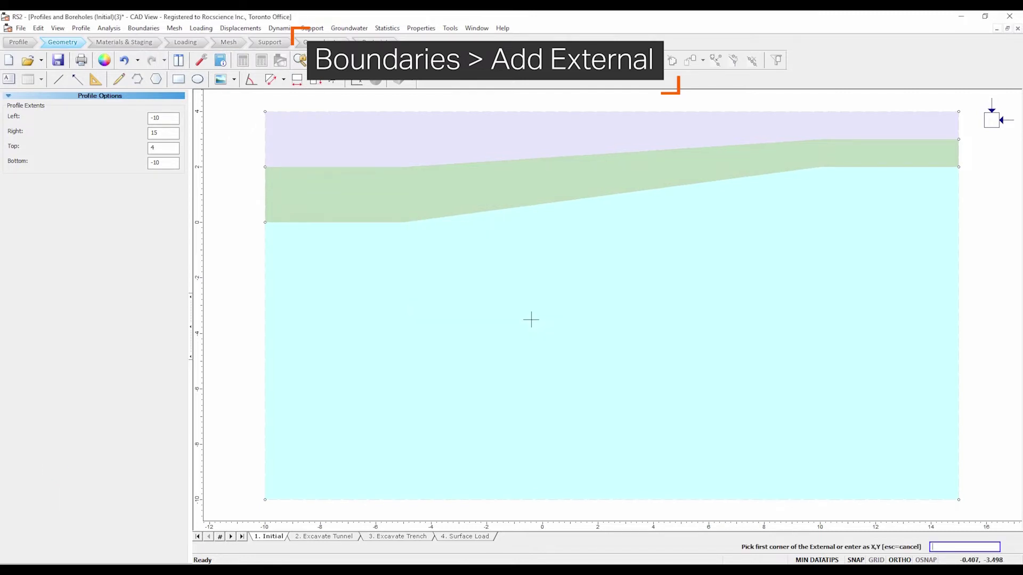
click(265, 112)
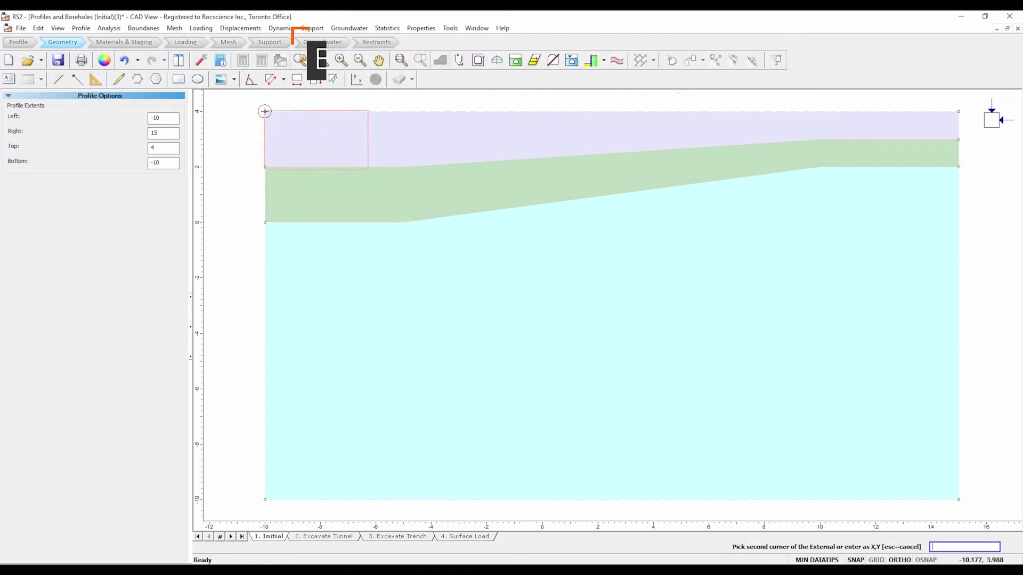
click(959, 499)
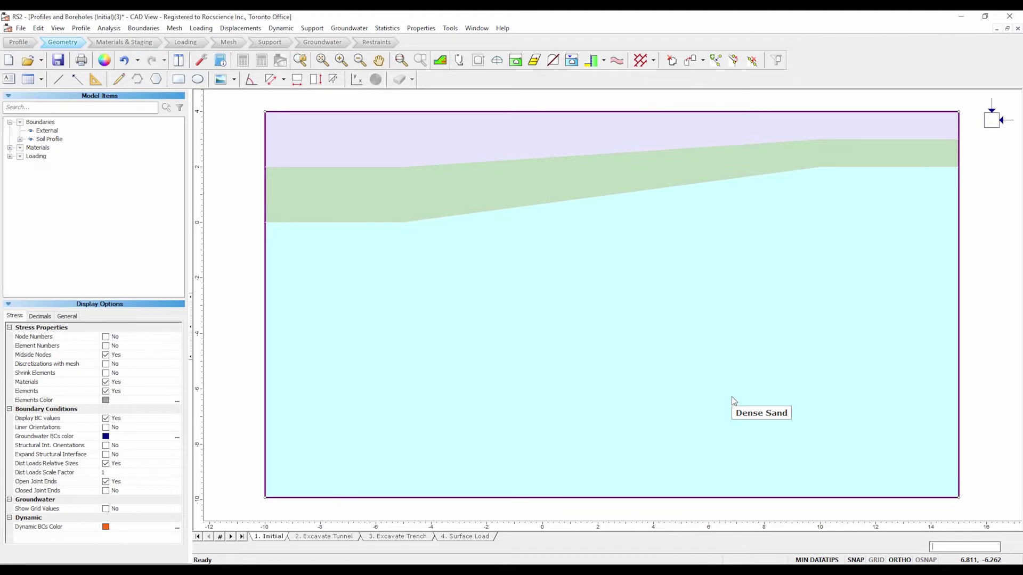
Draw a center-and-radius circle excavation of radius 1 with 60 segments, centred at (0,0)
click(148, 30)
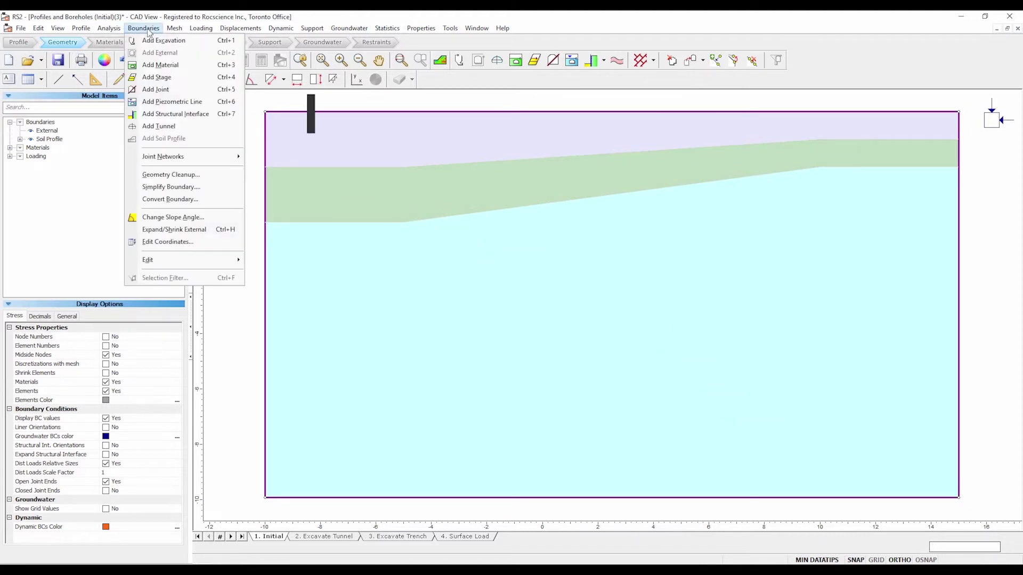
click(160, 40)
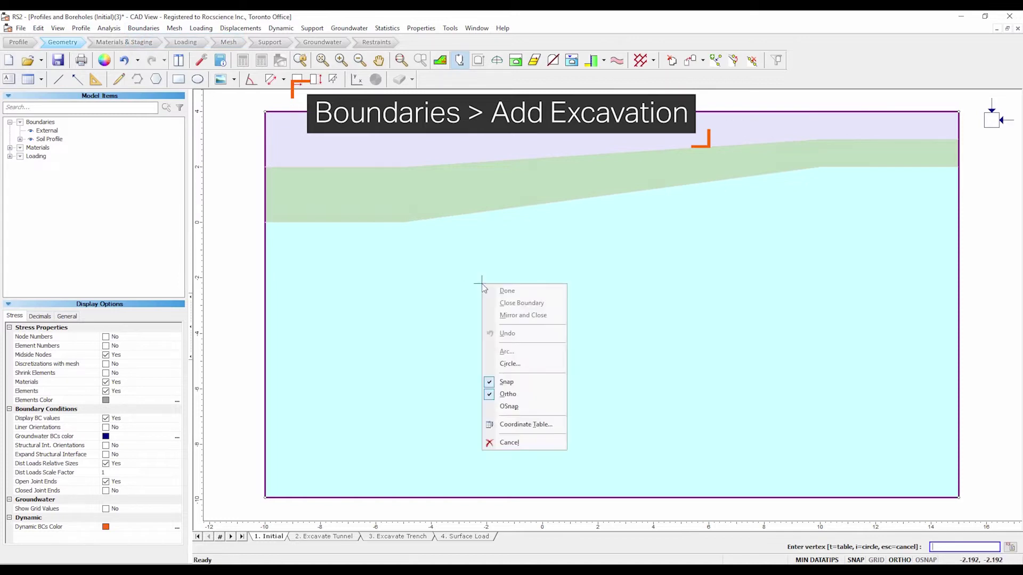
click(507, 363)
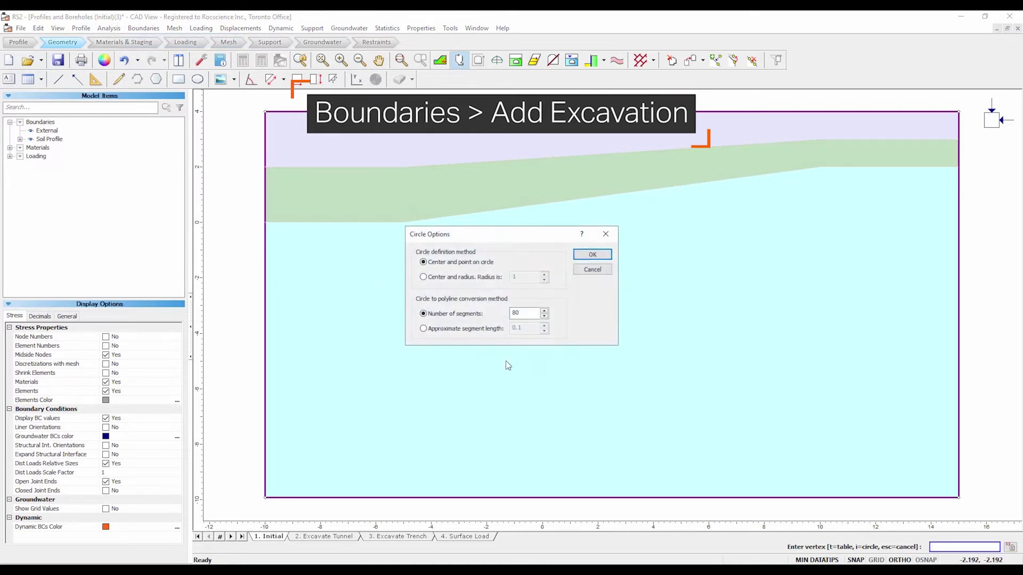
click(482, 277)
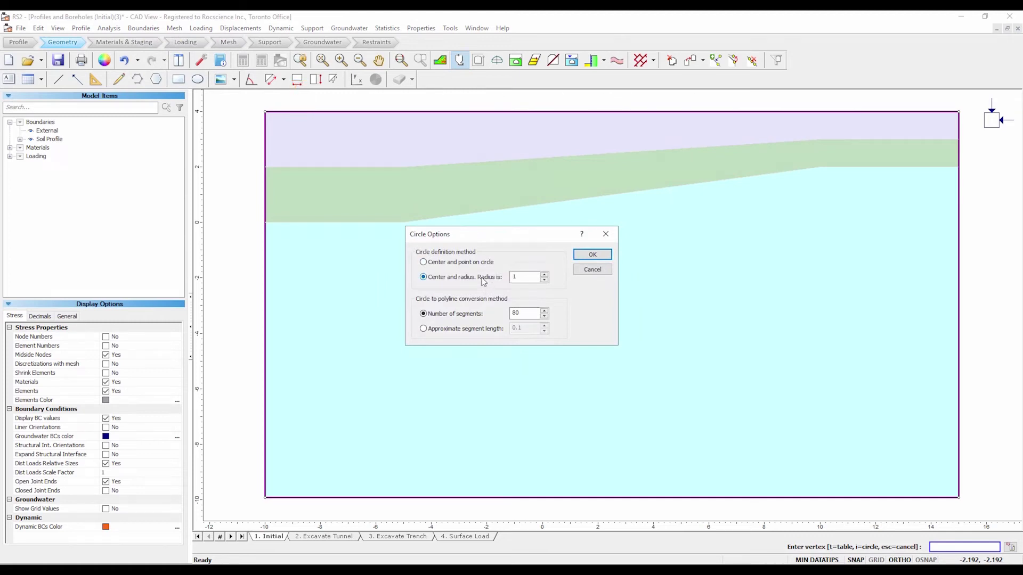
double_click(527, 313)
text(60)
click(593, 254)
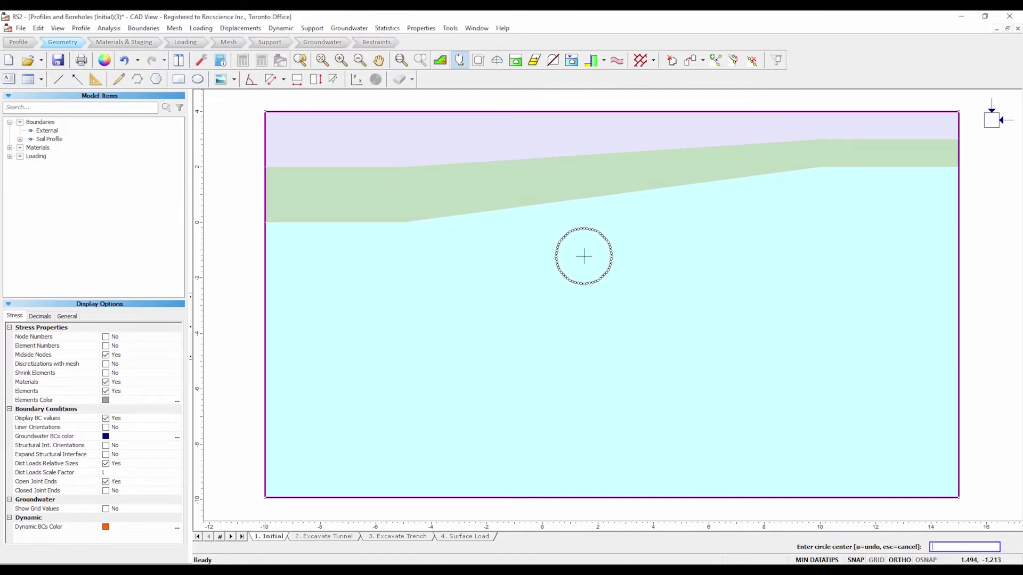
text(0 0)
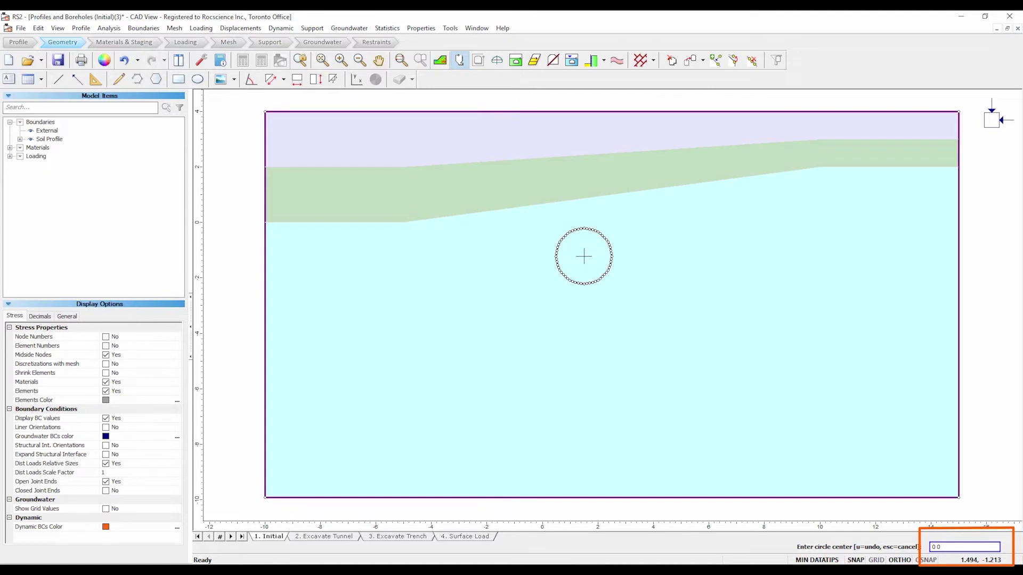
key(Return)
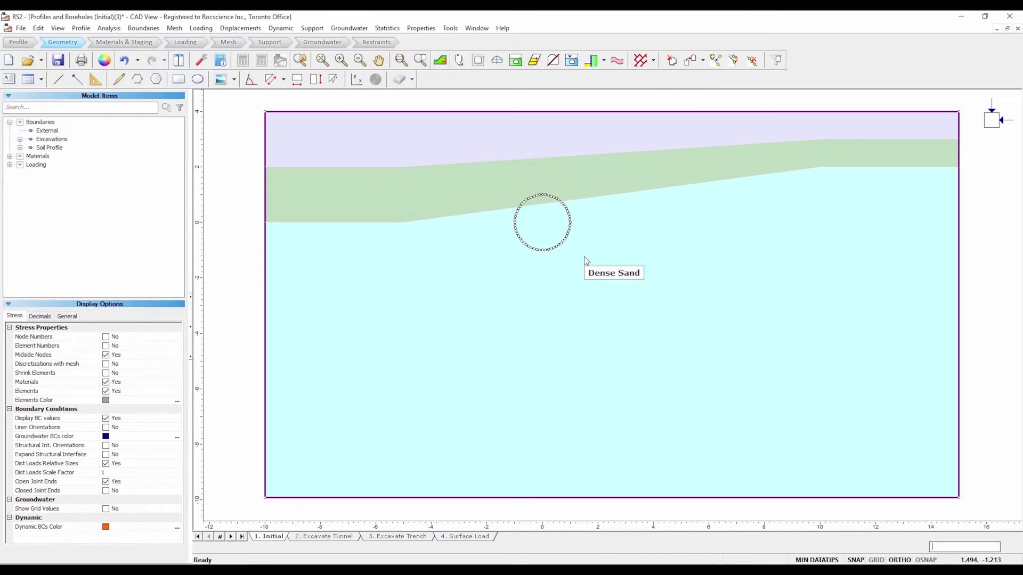
Draw the trench excavation through vertices (4.5,4), (4.5,-1), (6.5,-1) and (6.5,4)
click(152, 29)
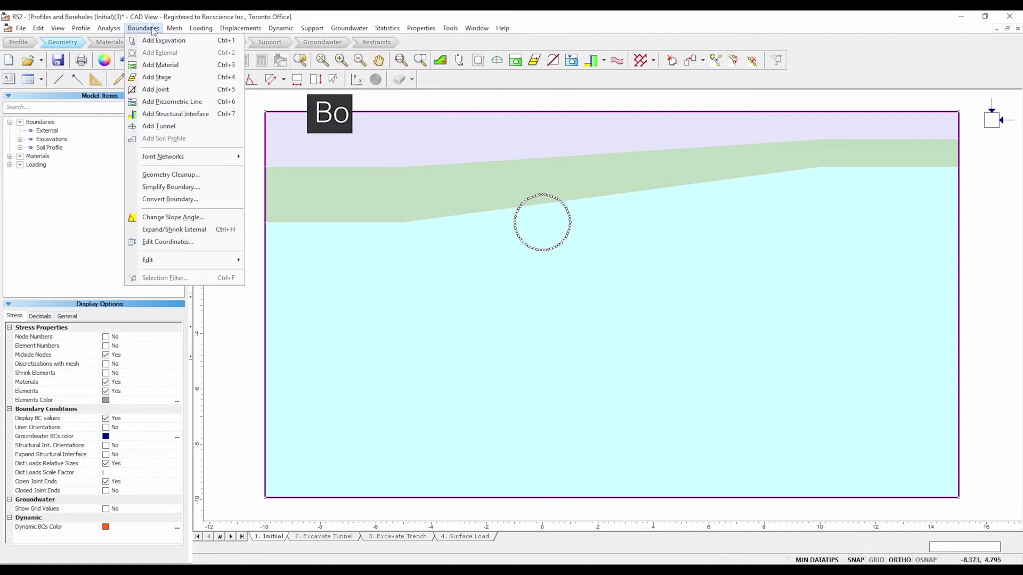
click(164, 41)
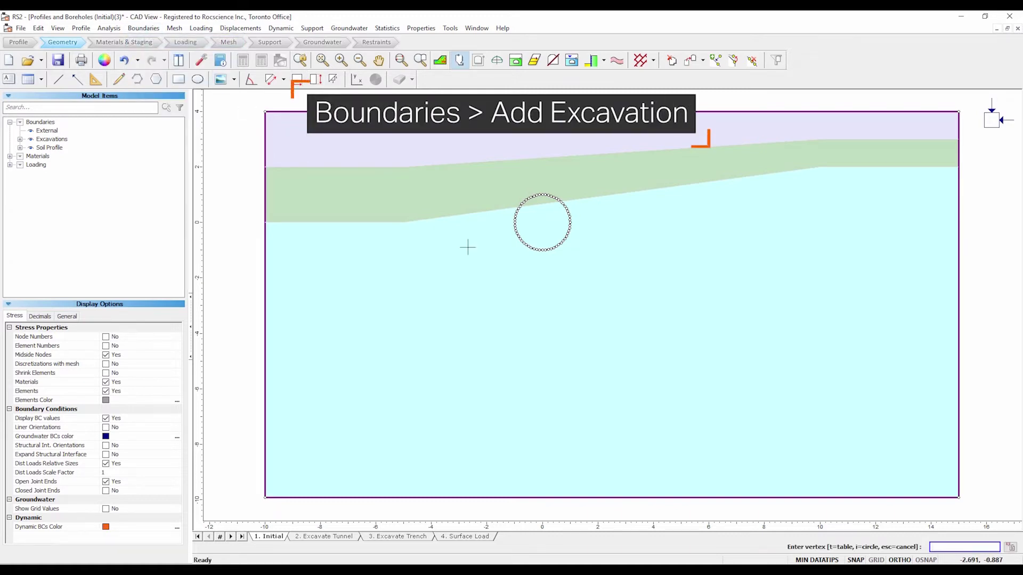
text(4.5 4)
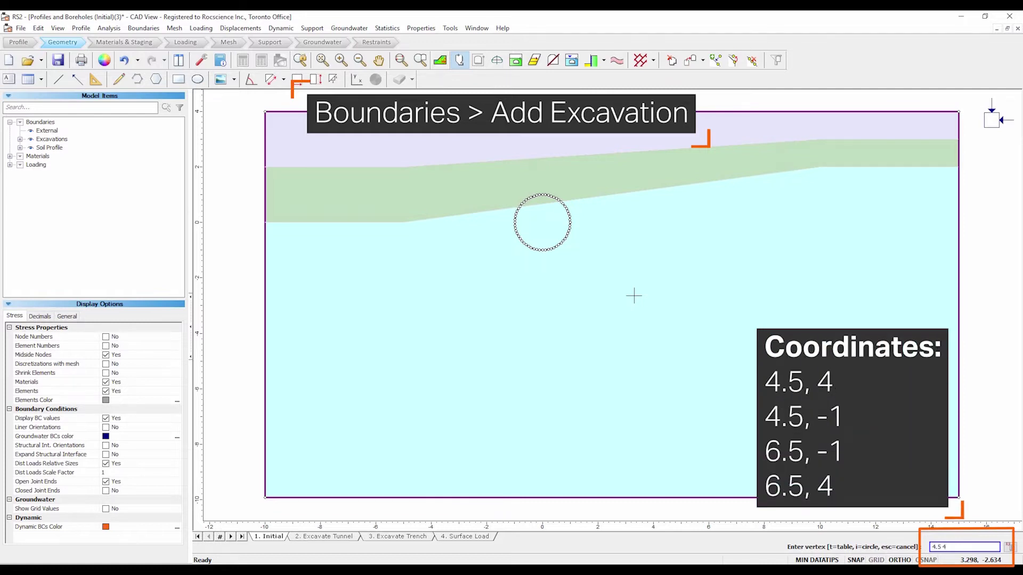
key(Return)
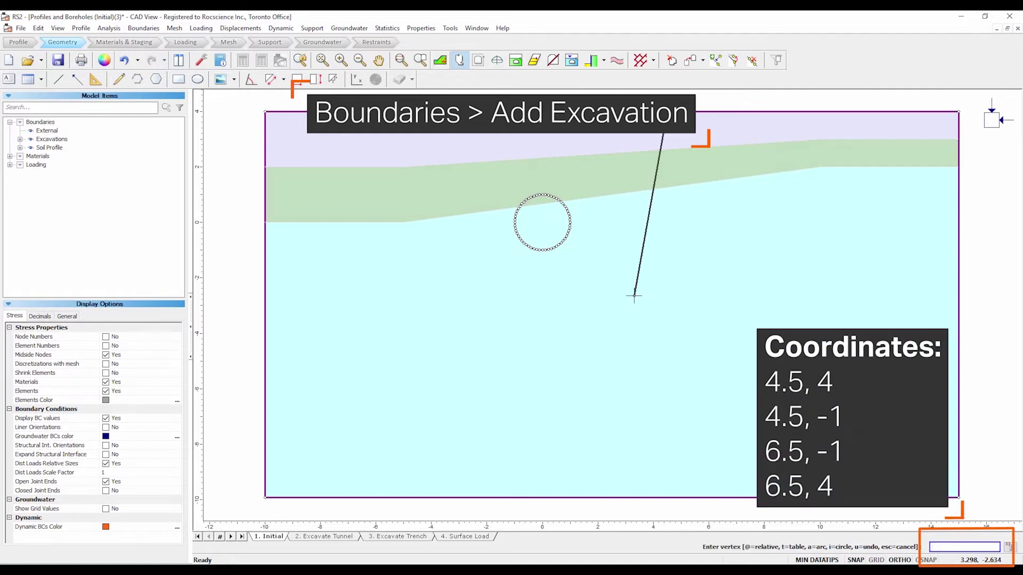
text(4.5 -1)
key(Return)
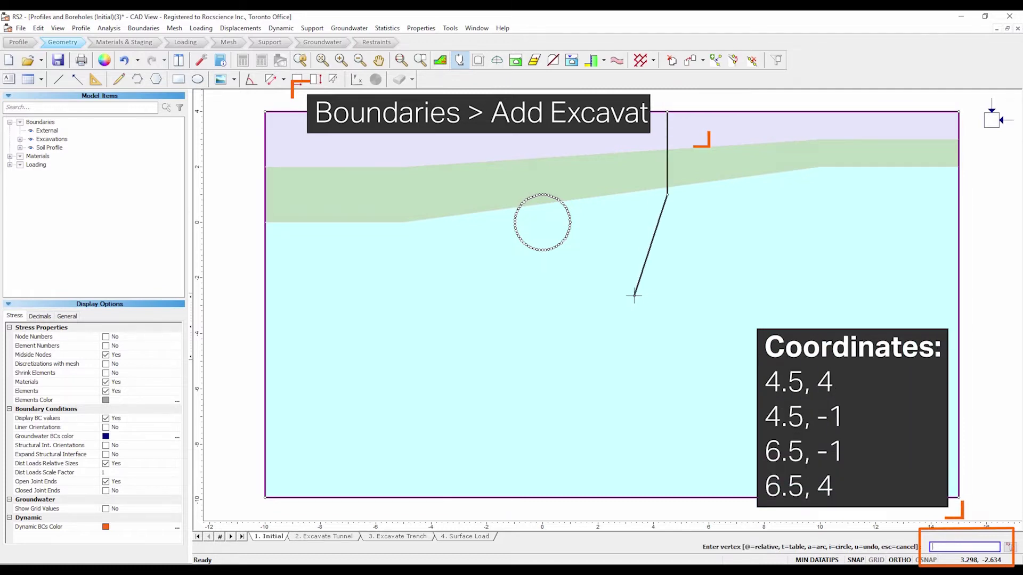
text(6.5 -1)
key(Return)
text(6.5 4)
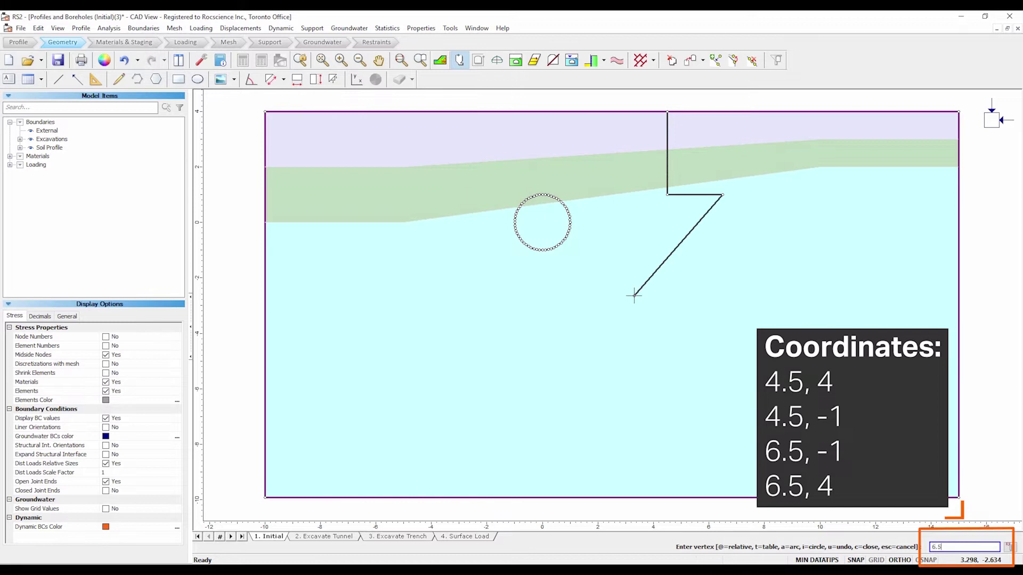
key(Return)
key(Return)
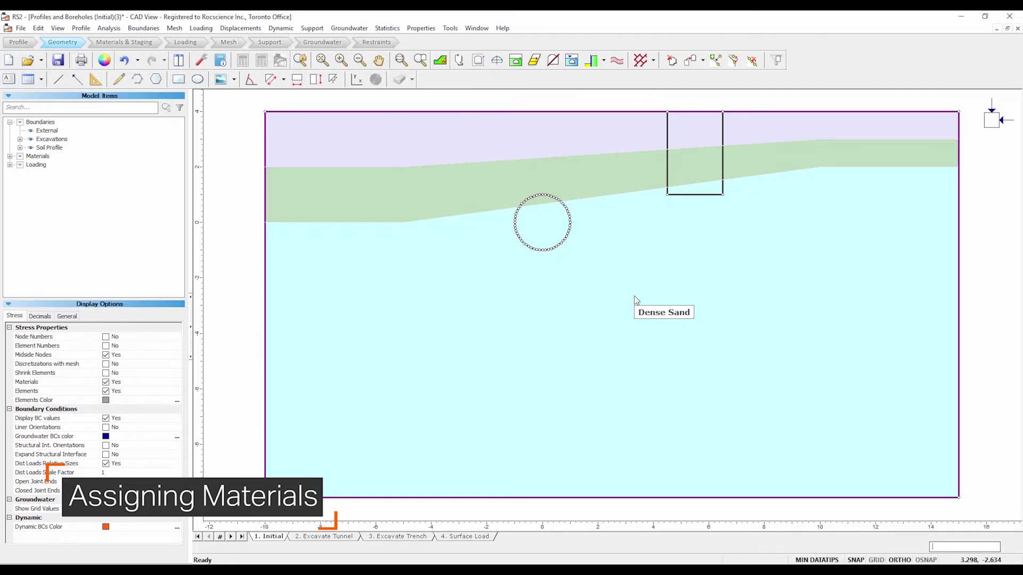
In Materials & Staging, excavate the circular tunnel region on stage 2, Excavate Tunnel
click(132, 48)
click(421, 28)
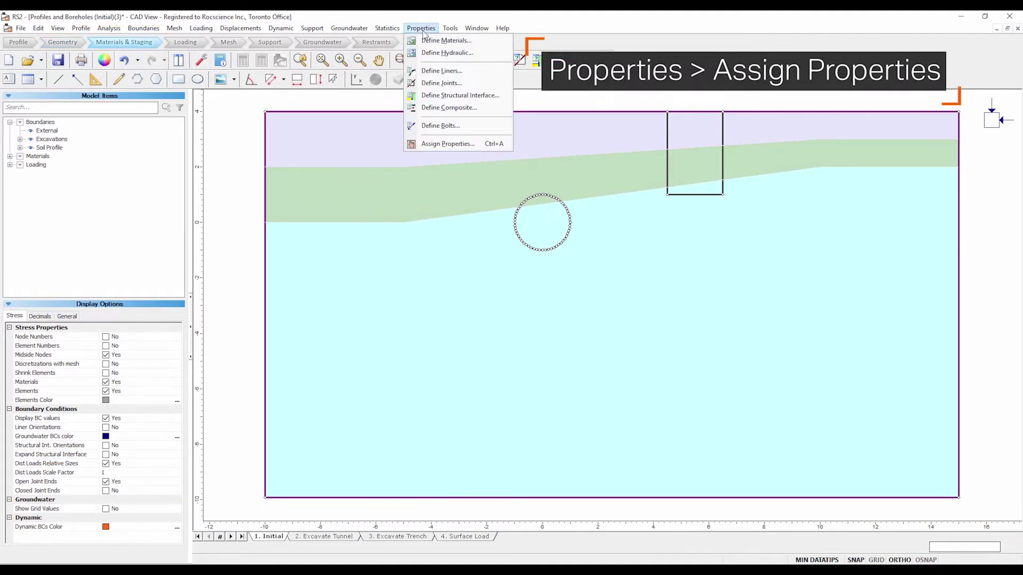
click(452, 143)
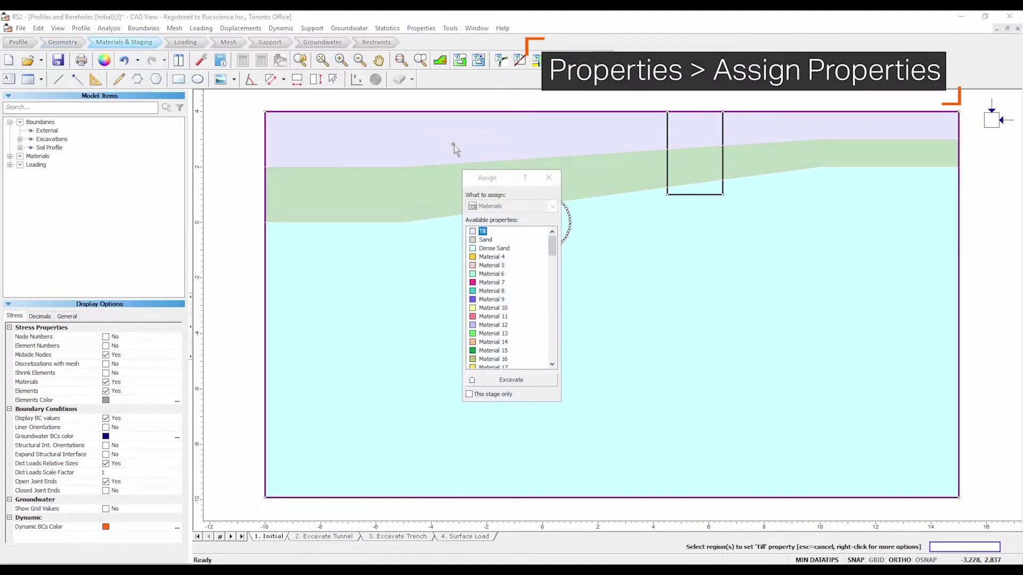
drag(490, 177, 844, 140)
click(325, 537)
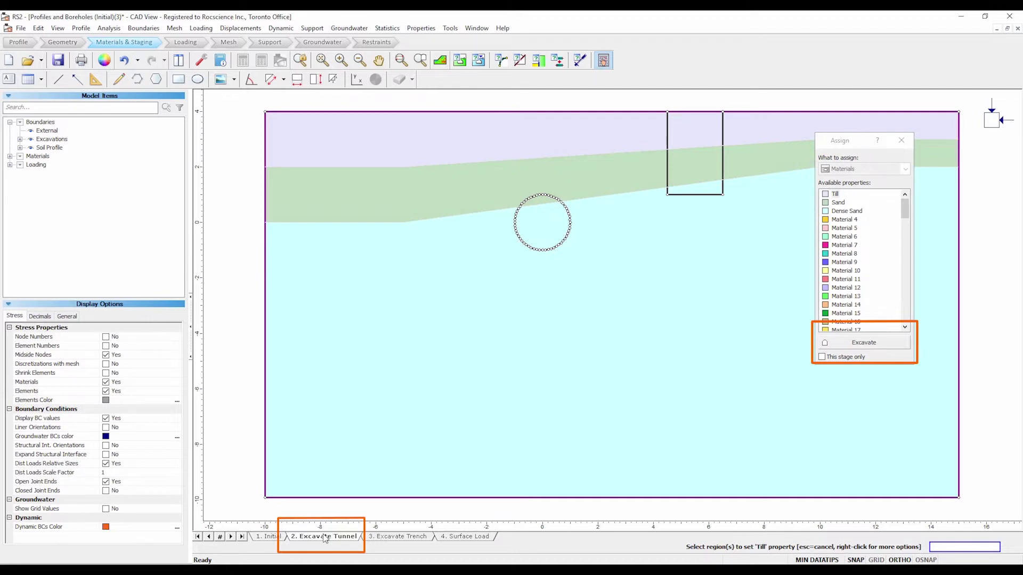
click(856, 344)
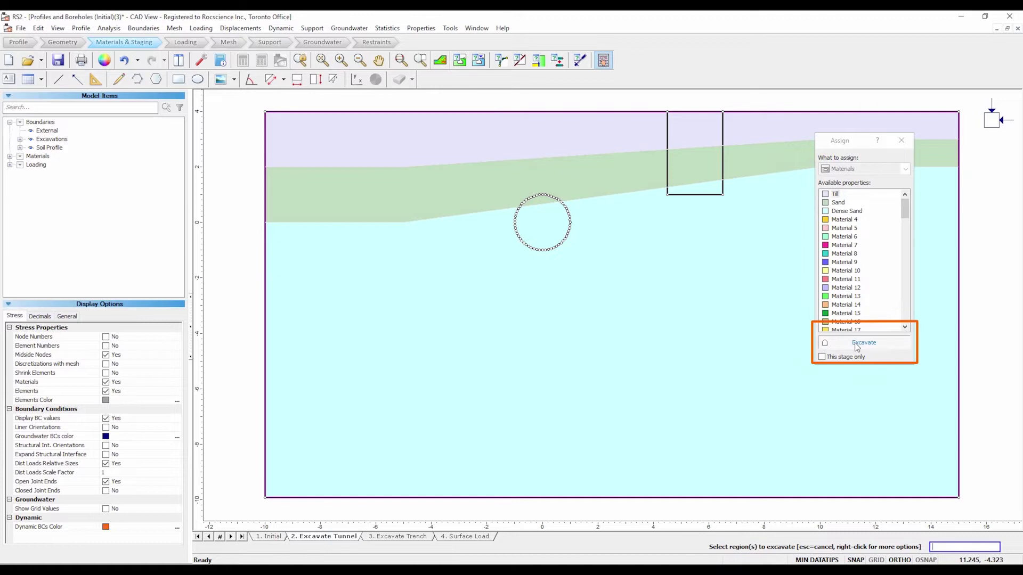
click(550, 231)
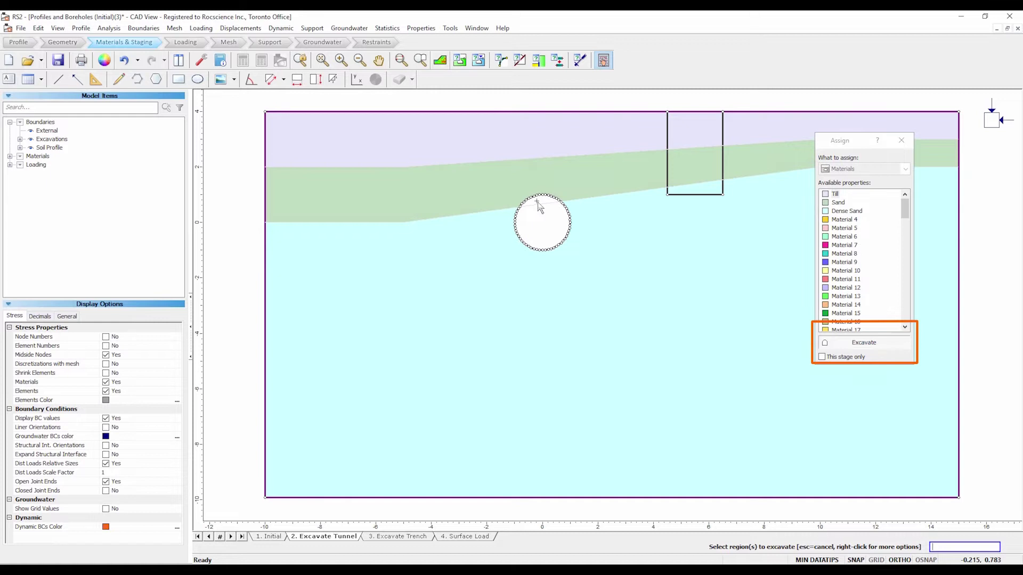
Excavate both trench regions on stage 3, Excavate Trench, and close the assignment panel
click(408, 537)
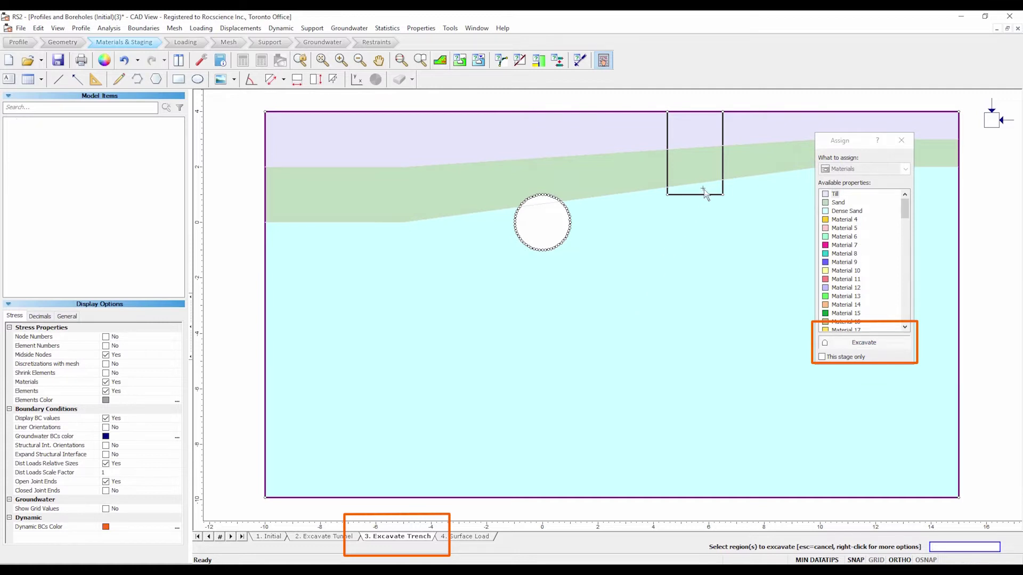
click(698, 172)
click(677, 134)
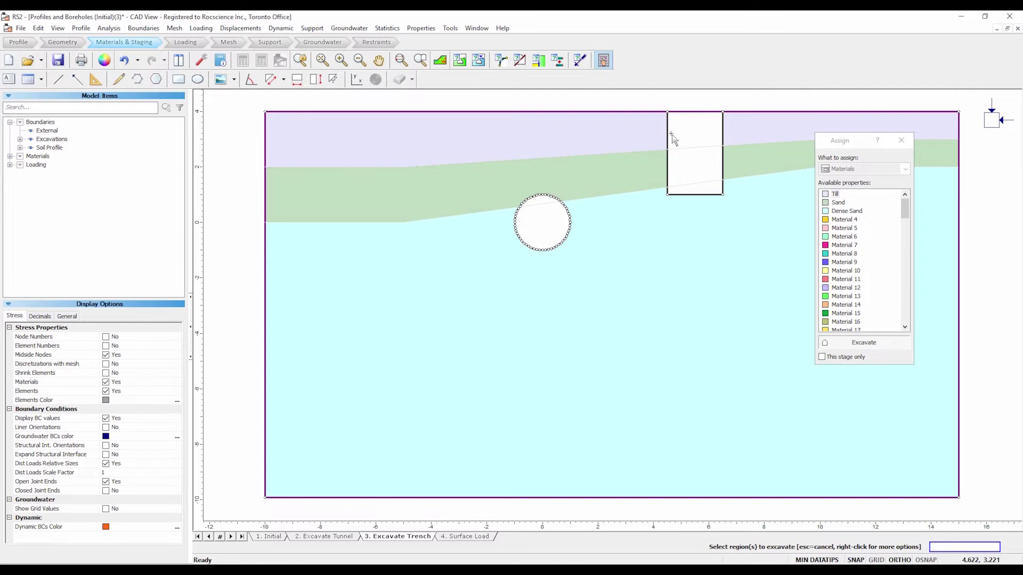
click(901, 140)
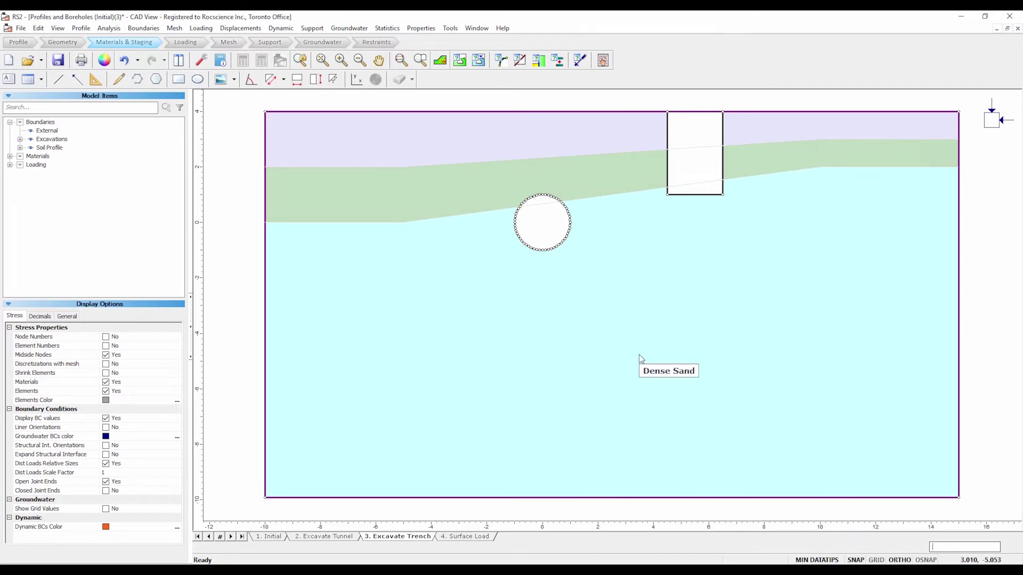
Review stages 1 to 3 and finish on stage 4, Surface Load
click(265, 539)
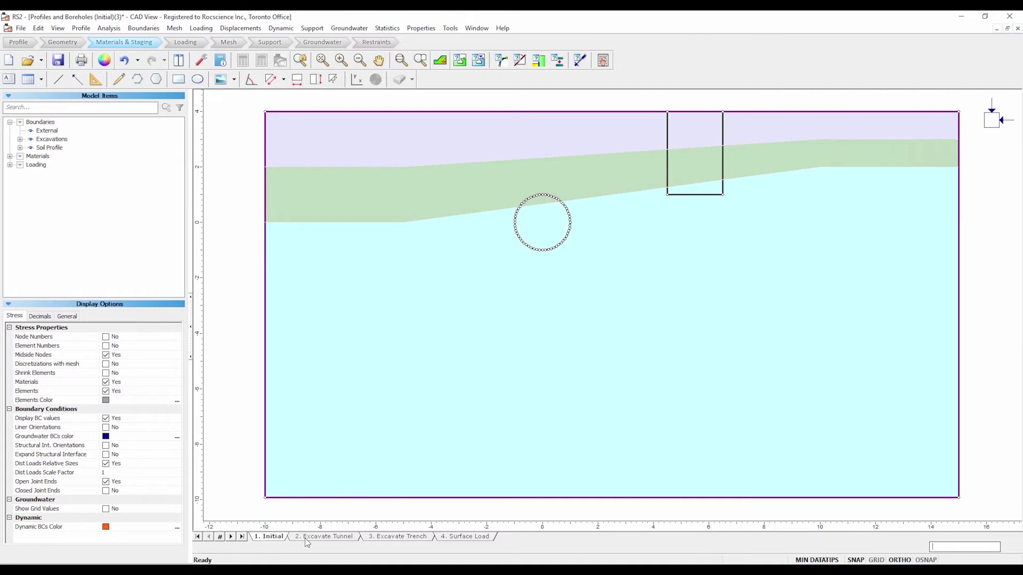
click(328, 538)
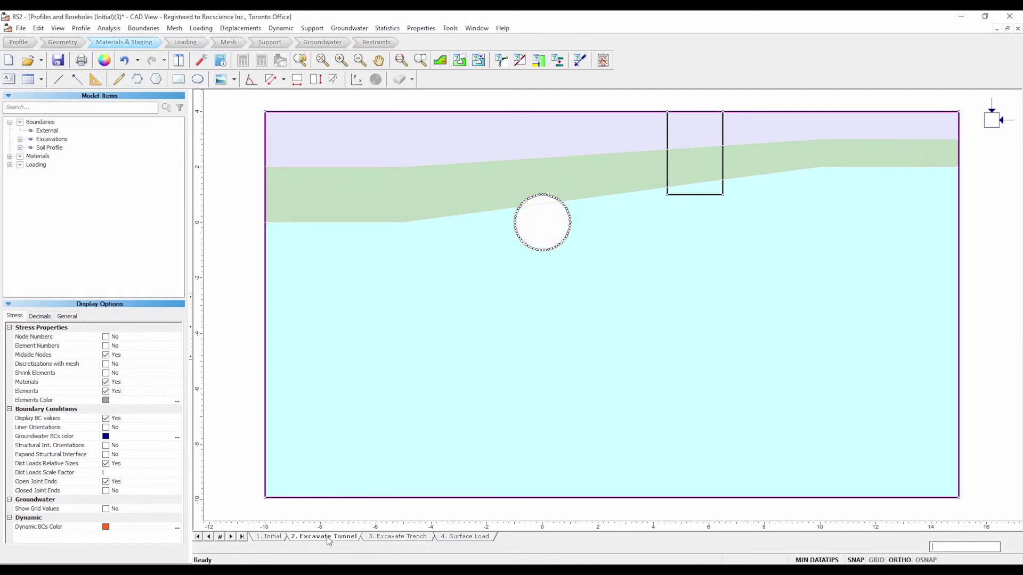
click(404, 539)
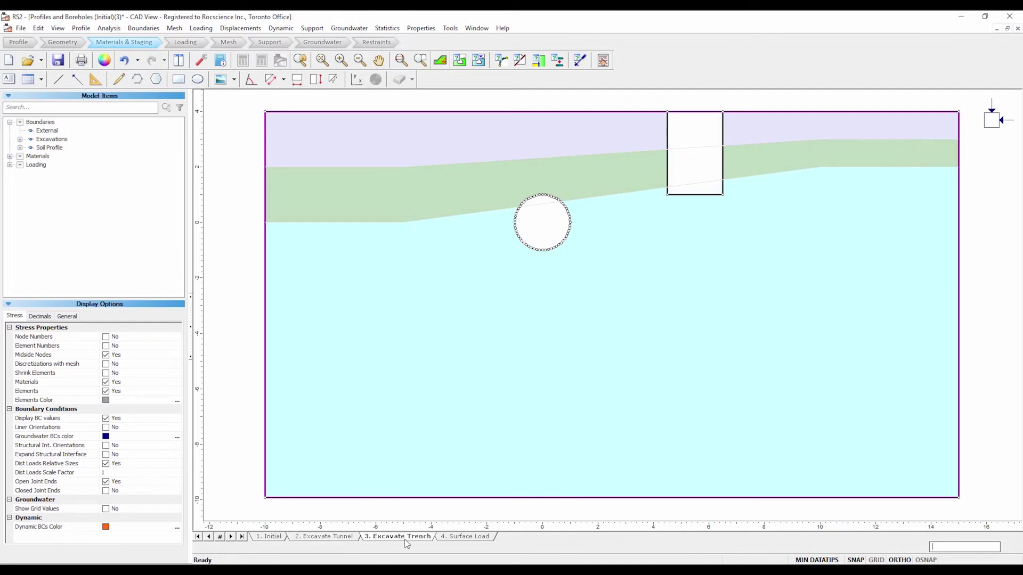
click(468, 538)
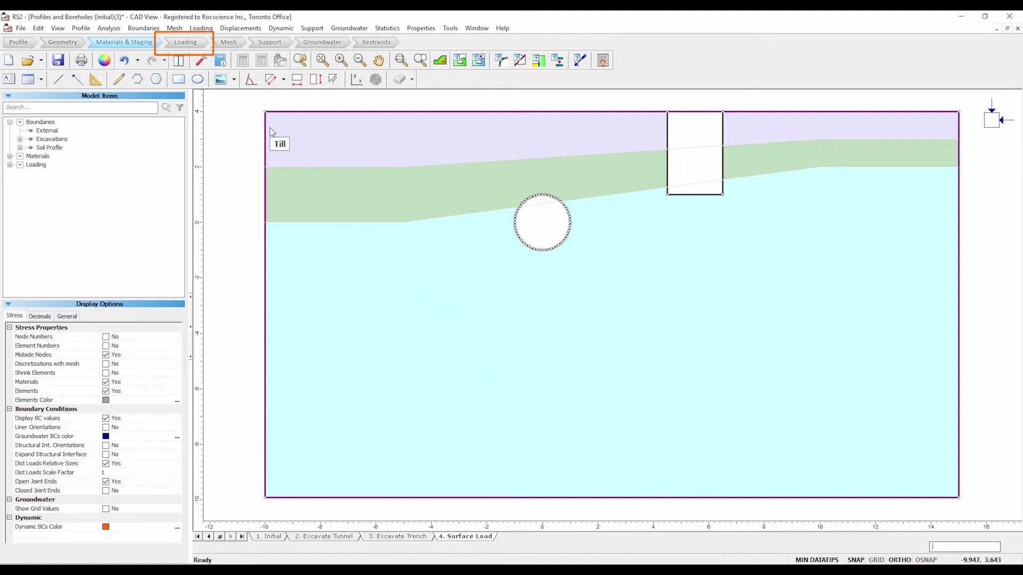
In Loading, add a uniform distributed load with magnitude 20 kN/m2
click(199, 44)
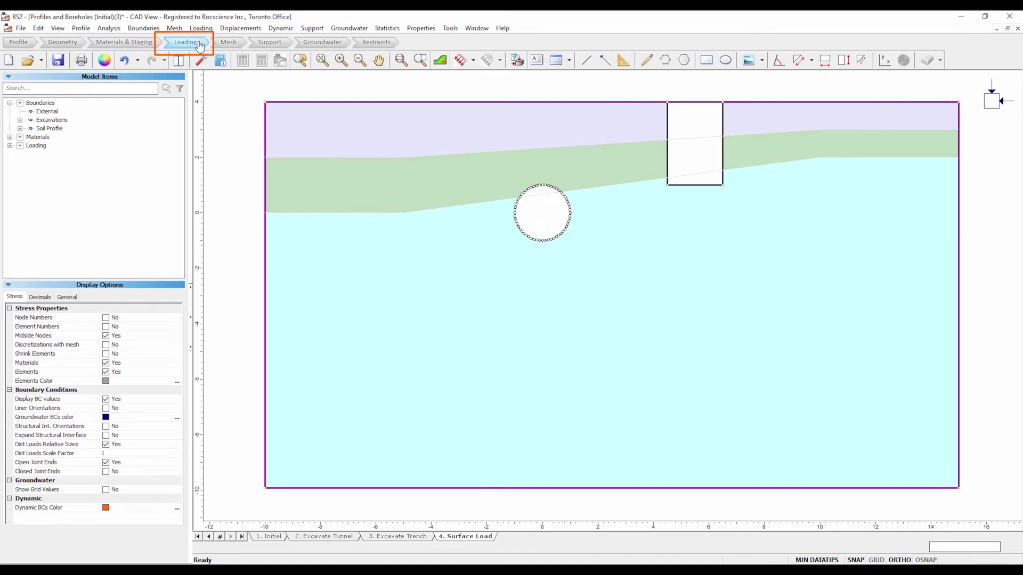
click(201, 29)
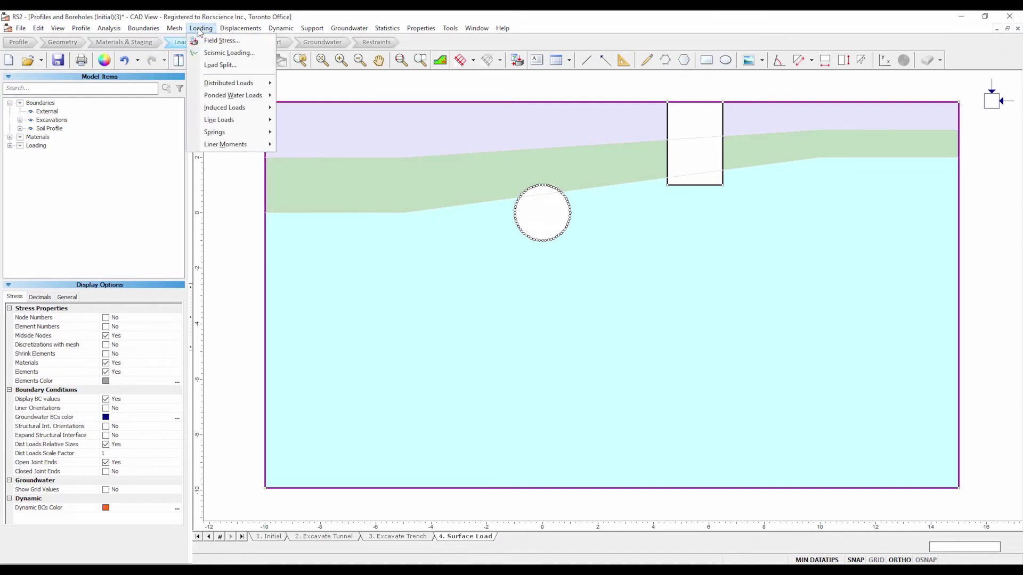
mouse_move(256, 84)
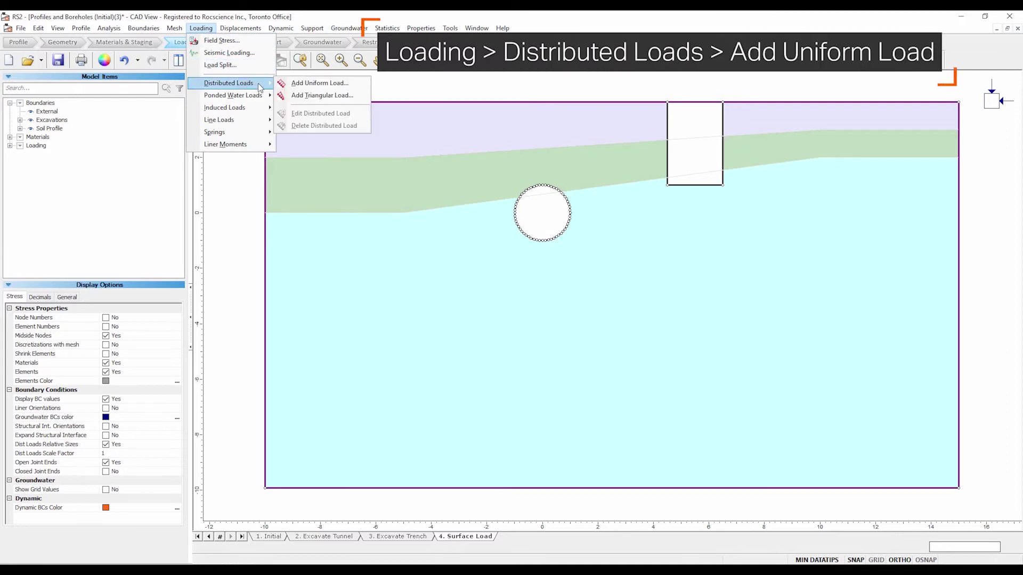
click(305, 83)
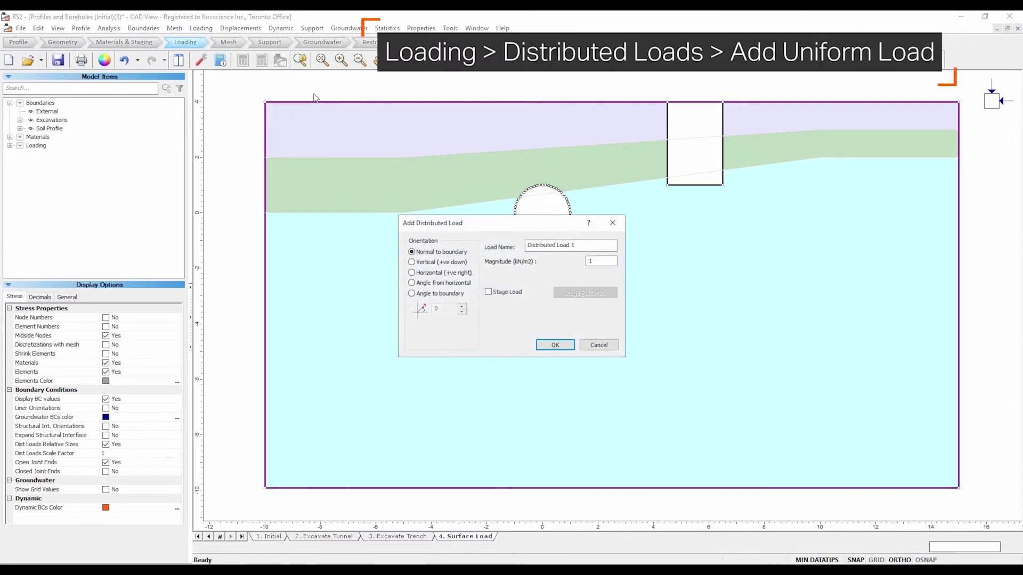
click(604, 261)
text(20)
Make it a stage load with factors 0, 0, 0 for stages 1–3
click(530, 293)
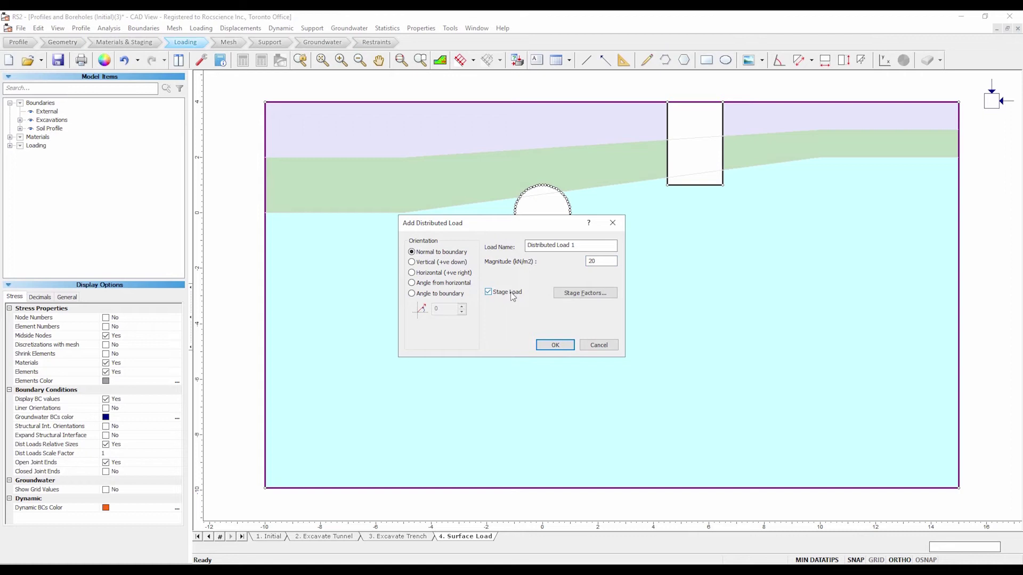
click(580, 294)
click(533, 233)
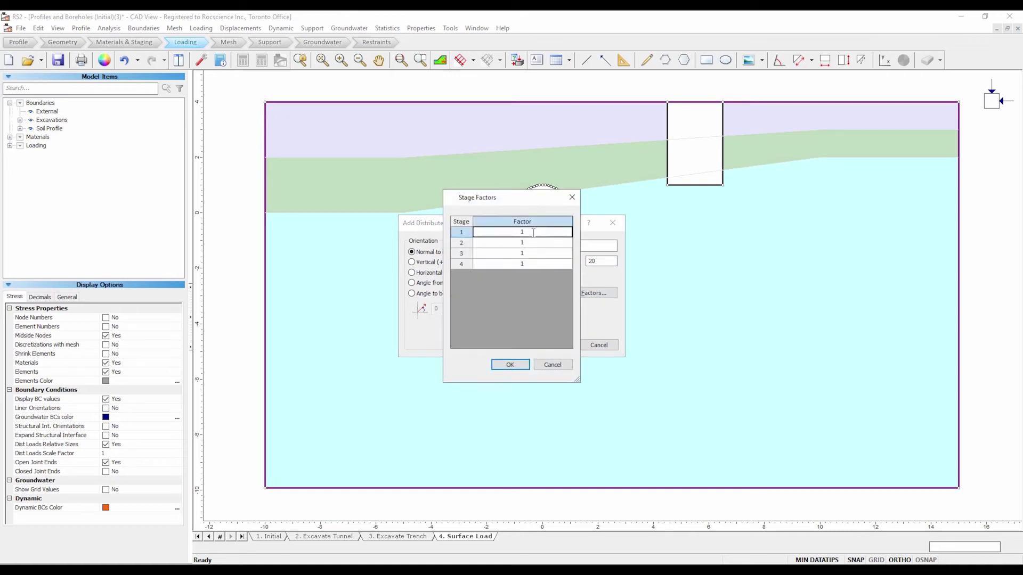
text(0)
click(529, 243)
text(0)
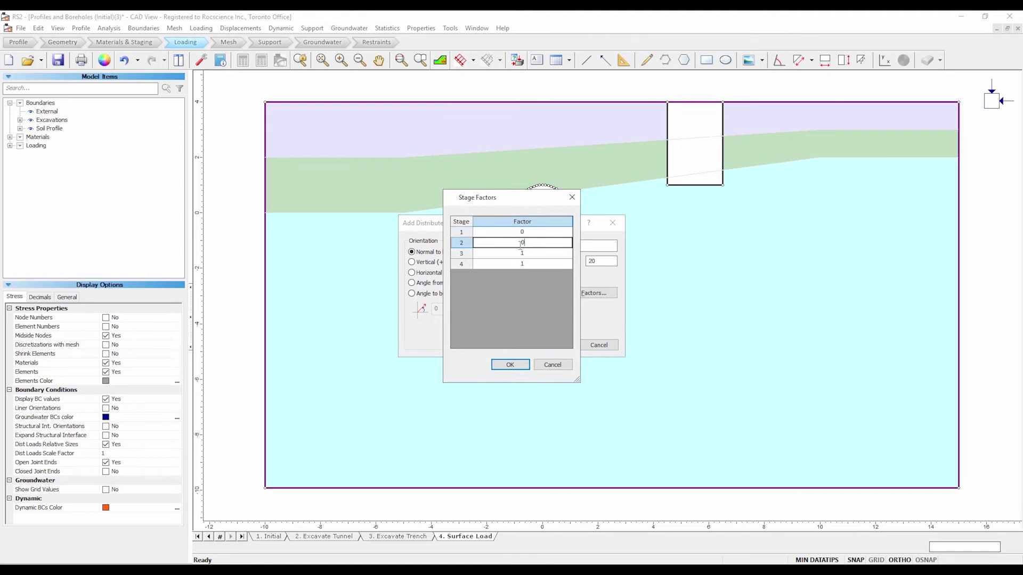
click(534, 254)
text(0)
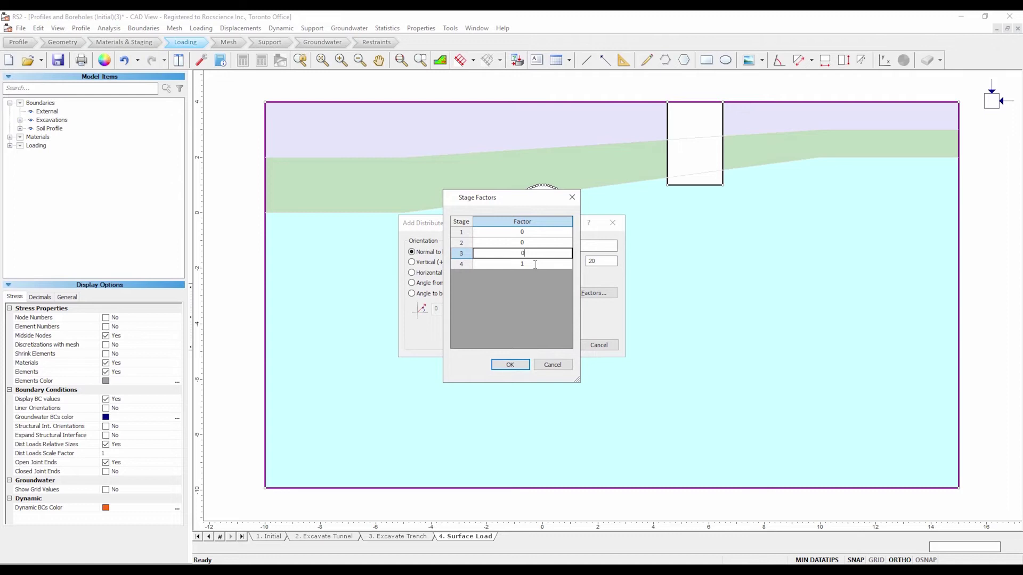
click(510, 365)
Place the 20 kN/m2 distributed load on the ground surface from (-1, 4) to (1, 4)
click(555, 345)
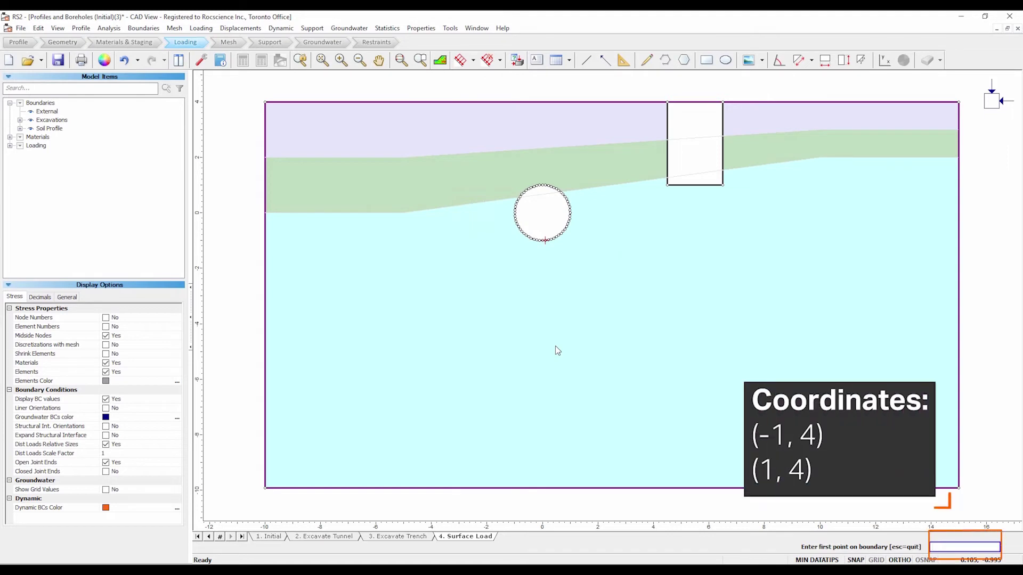
text(-1,4)
key(Return)
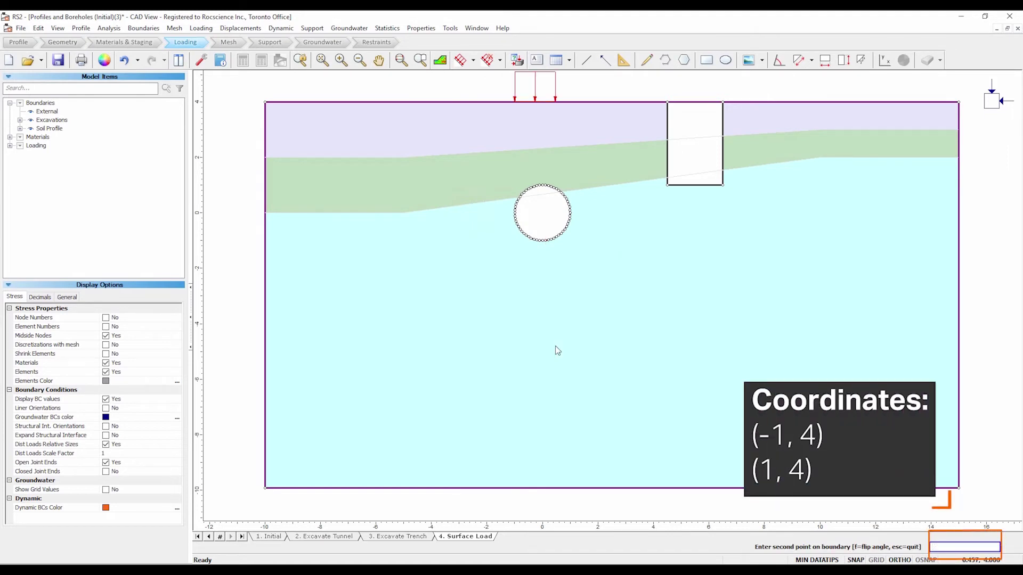
text(1,4)
key(Return)
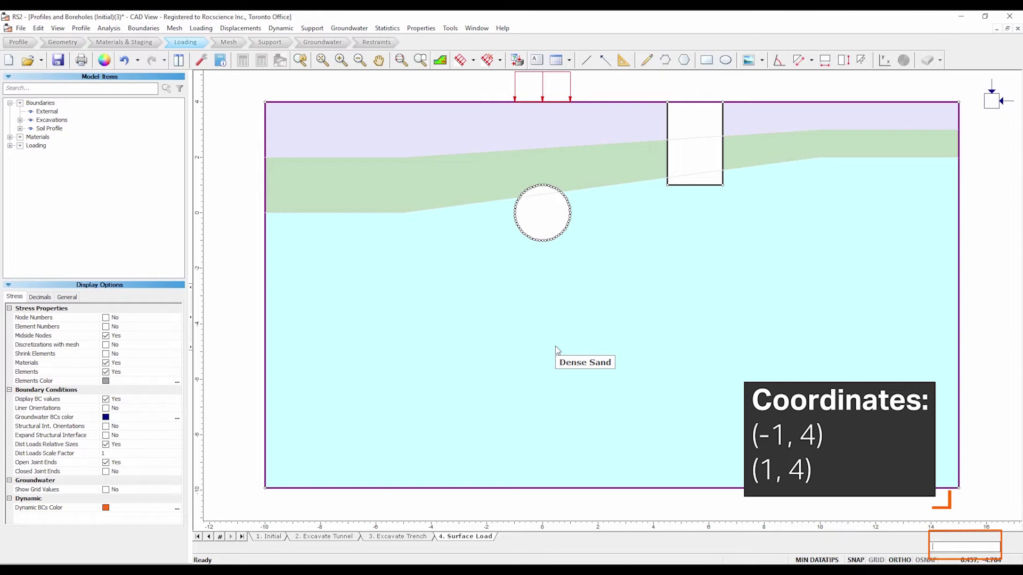
Pan the model down in the view and bring up the Field Stress Properties
key(p)
drag(630, 273, 621, 298)
key(Escape)
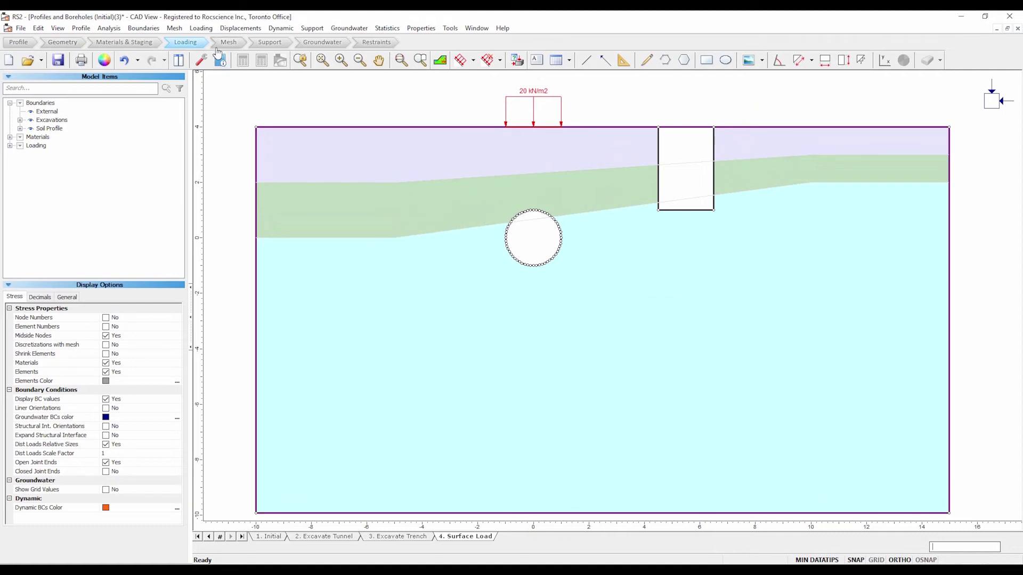
click(205, 31)
click(208, 41)
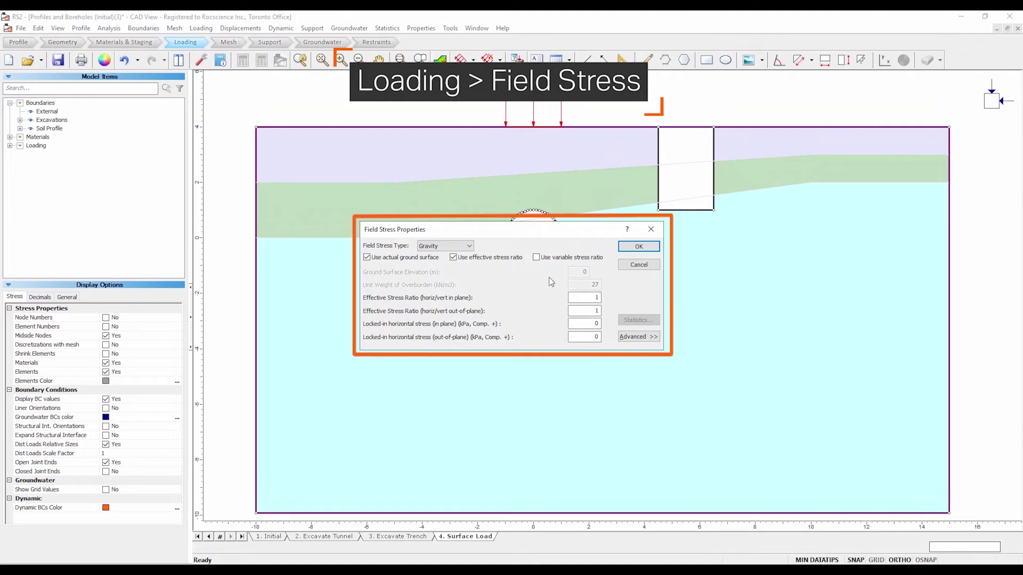
Accept gravity field stress with stress ratio 1 and move to the Mesh workspace
click(631, 248)
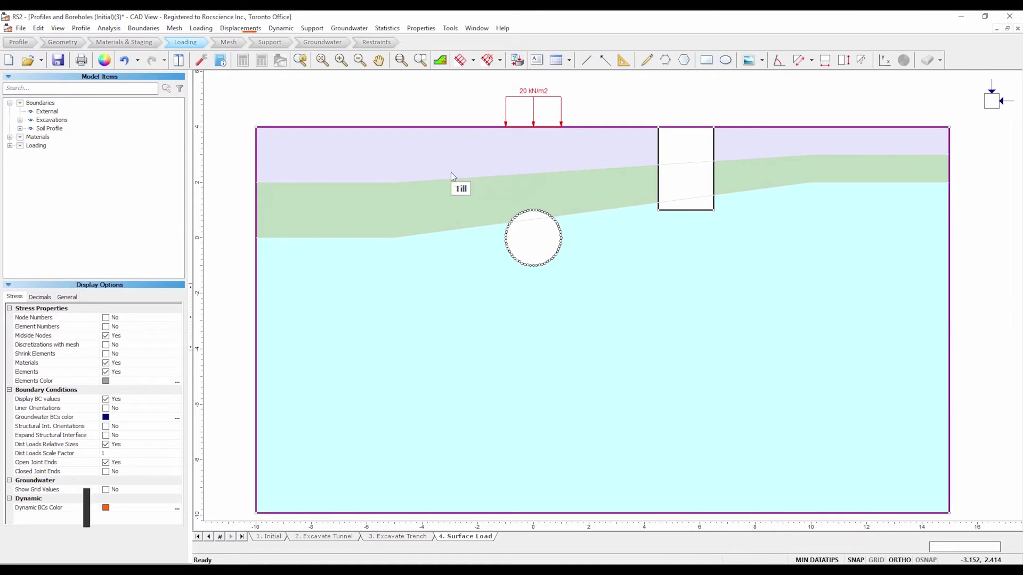
click(230, 46)
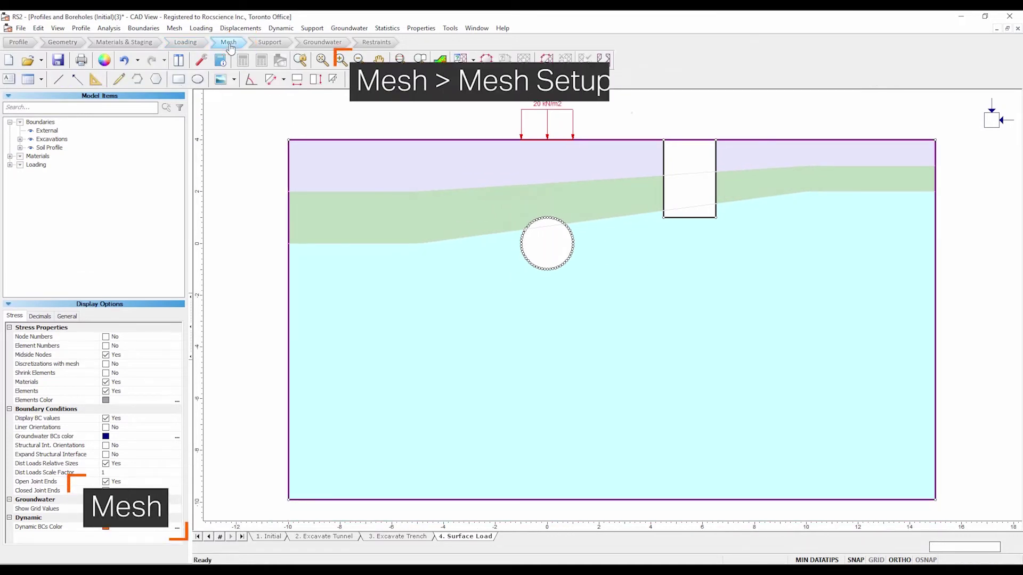
Discretize and mesh with graded 6-noded triangles, giving 4239 nodes and 2005 elements
click(174, 29)
click(187, 41)
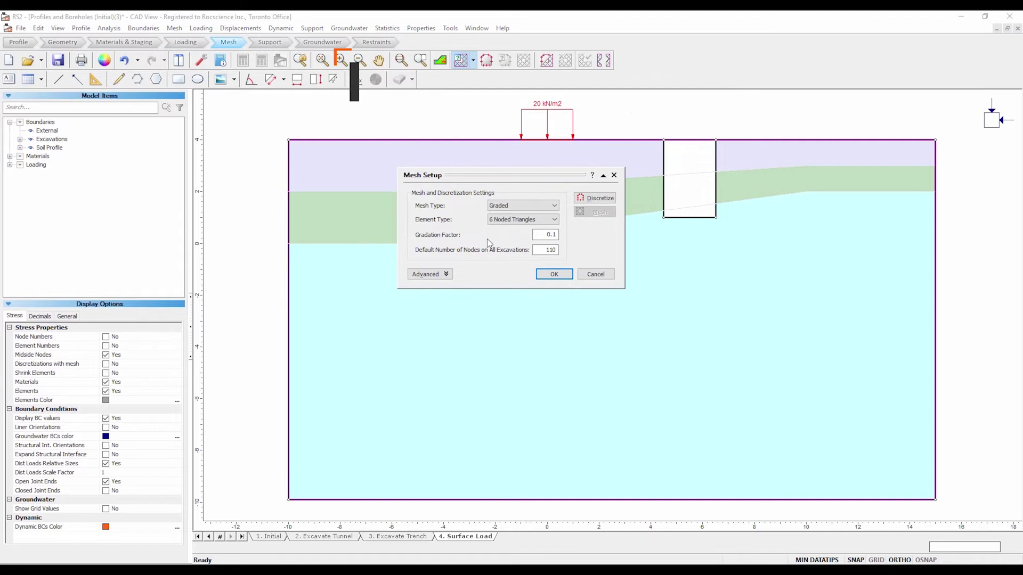
click(600, 198)
click(605, 216)
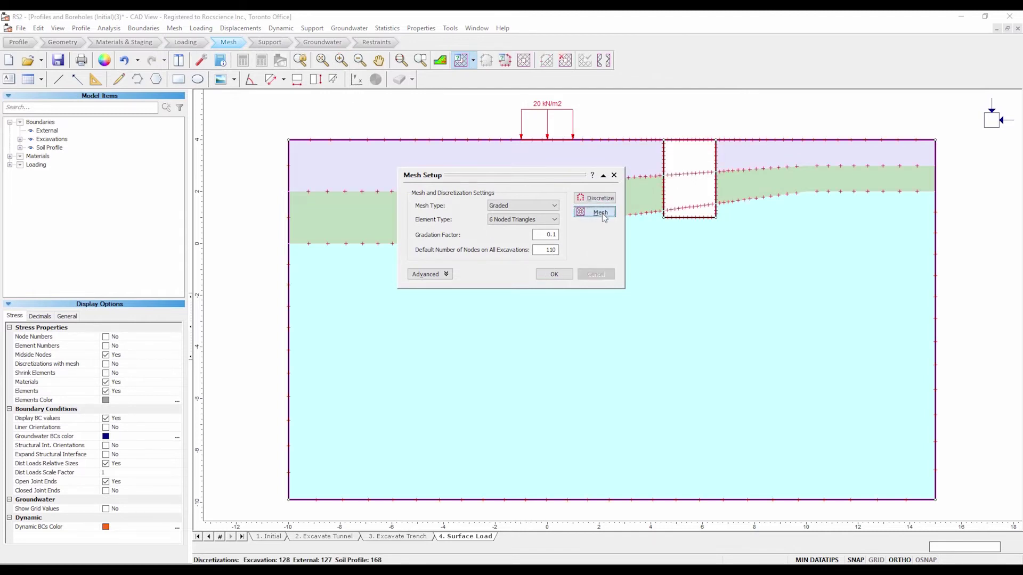
click(554, 274)
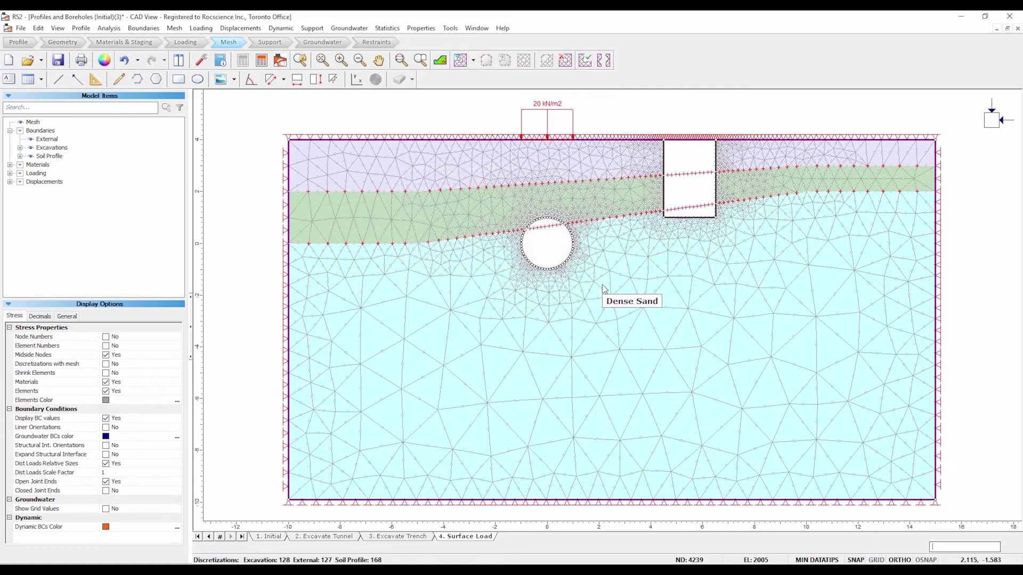
Free the top ground-surface boundary segments of all displacement restraints
click(374, 44)
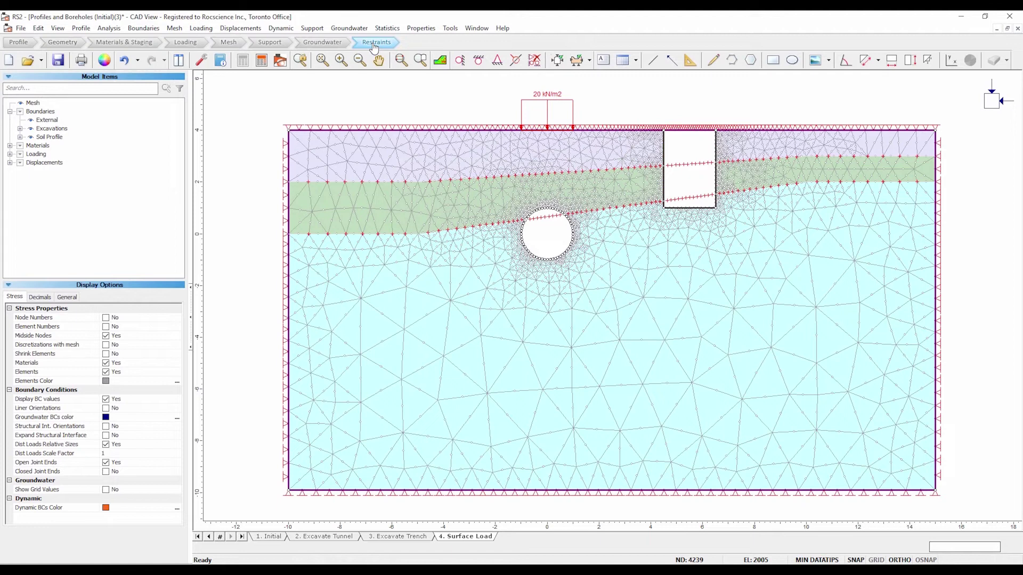
click(240, 28)
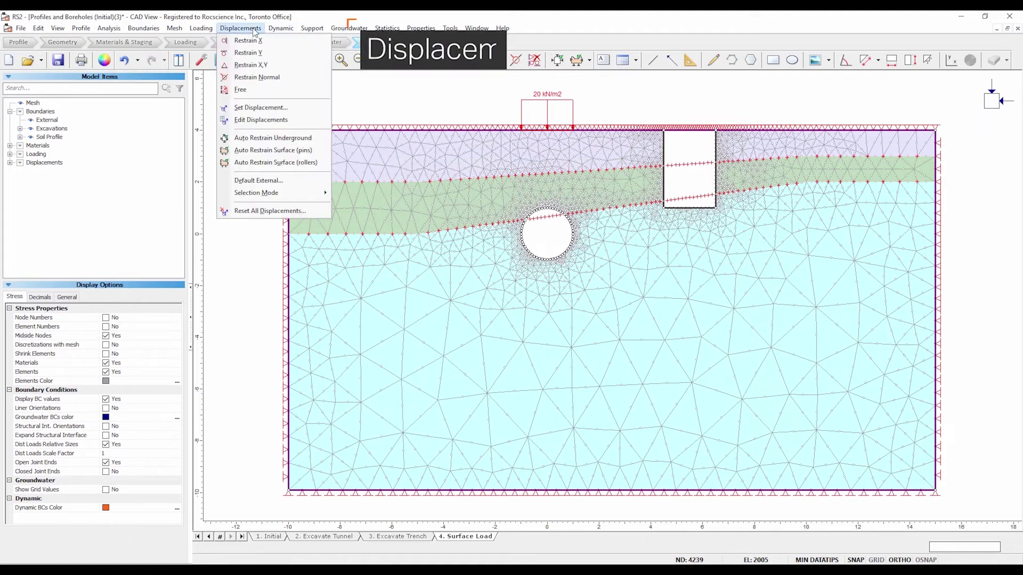
click(251, 89)
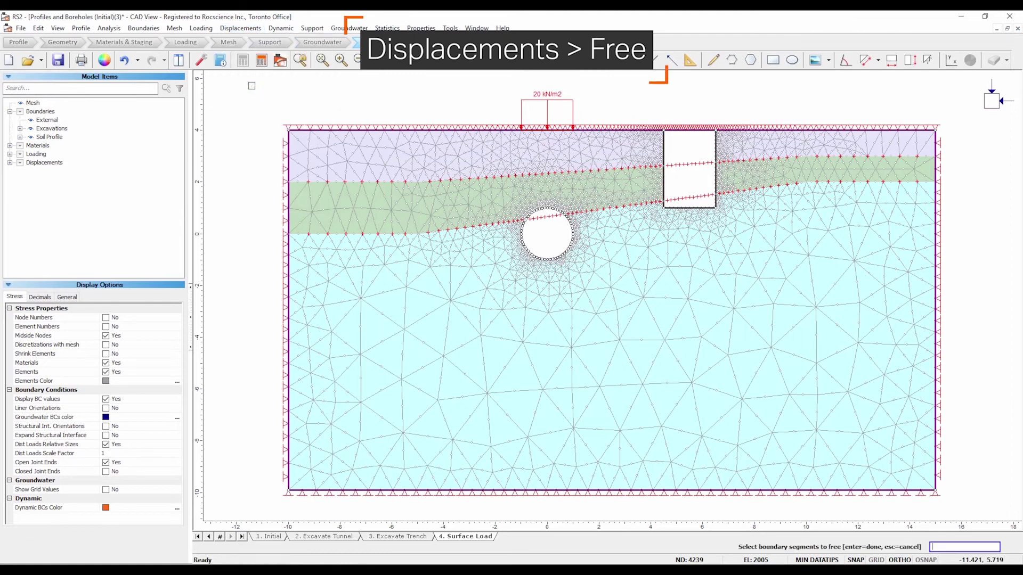
drag(281, 120, 951, 145)
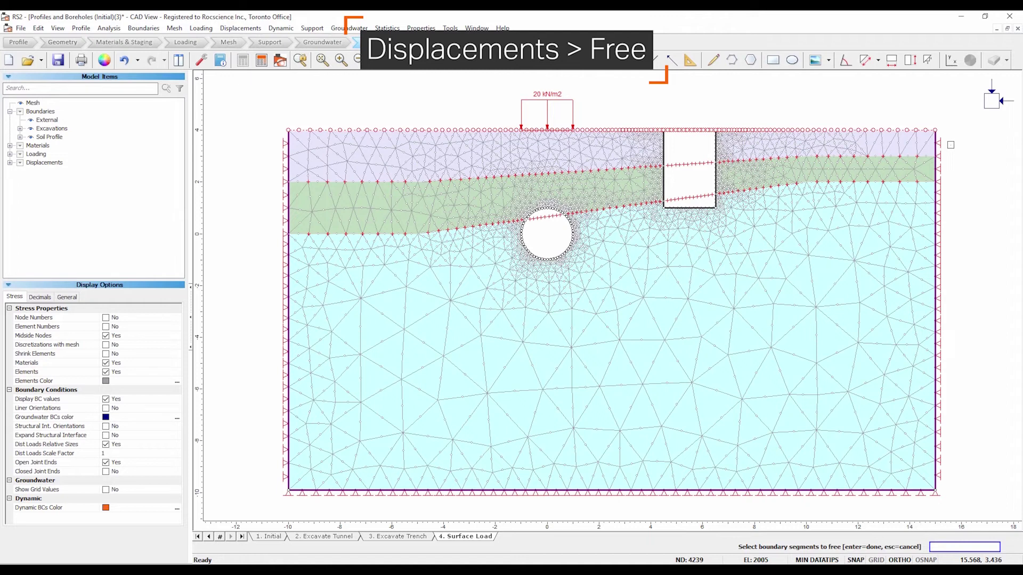
key(Return)
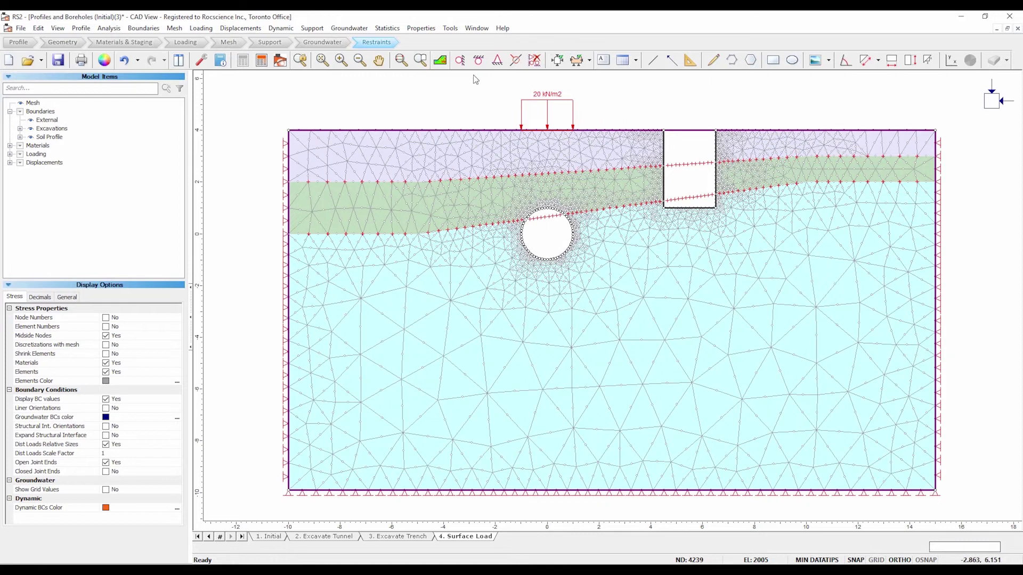
Restrain the left and right boundaries in X and the bottom boundary in Y
click(459, 59)
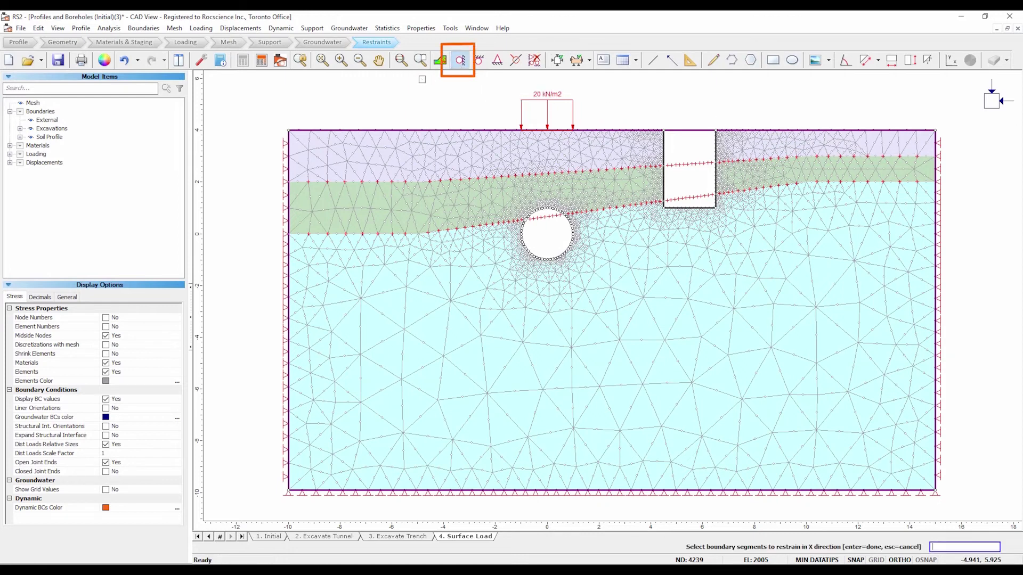
drag(275, 126, 299, 503)
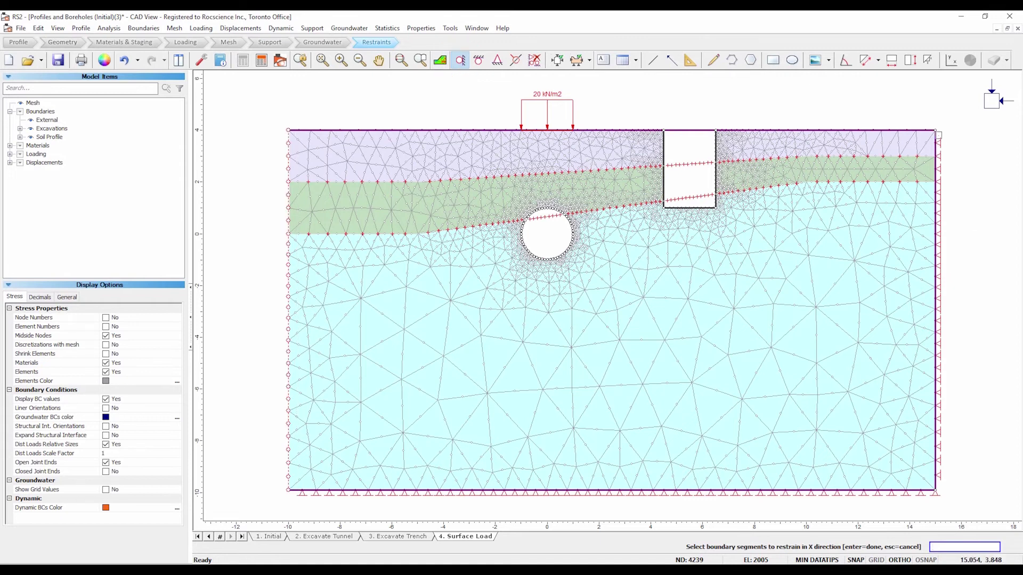
drag(925, 122, 956, 504)
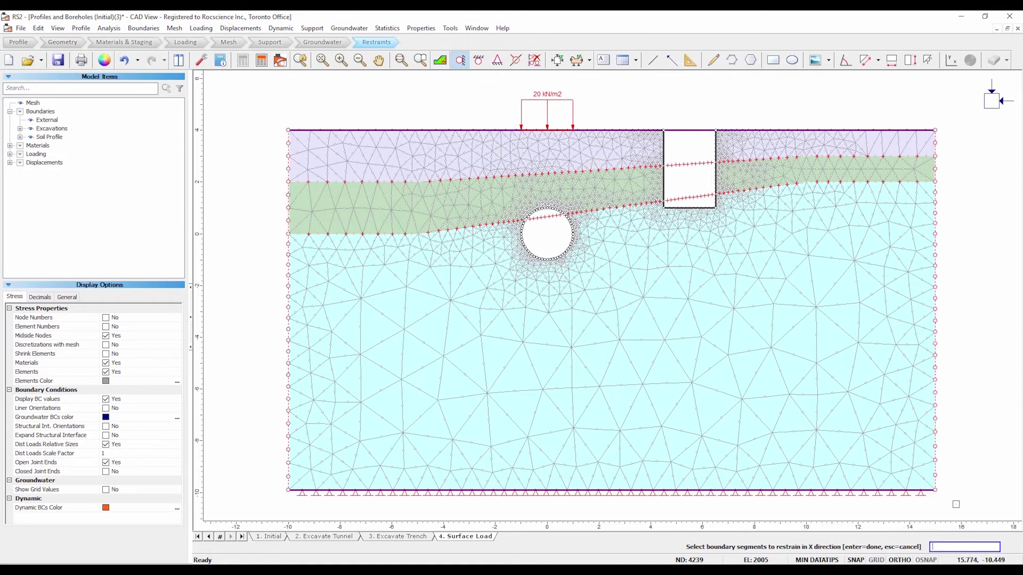
key(Return)
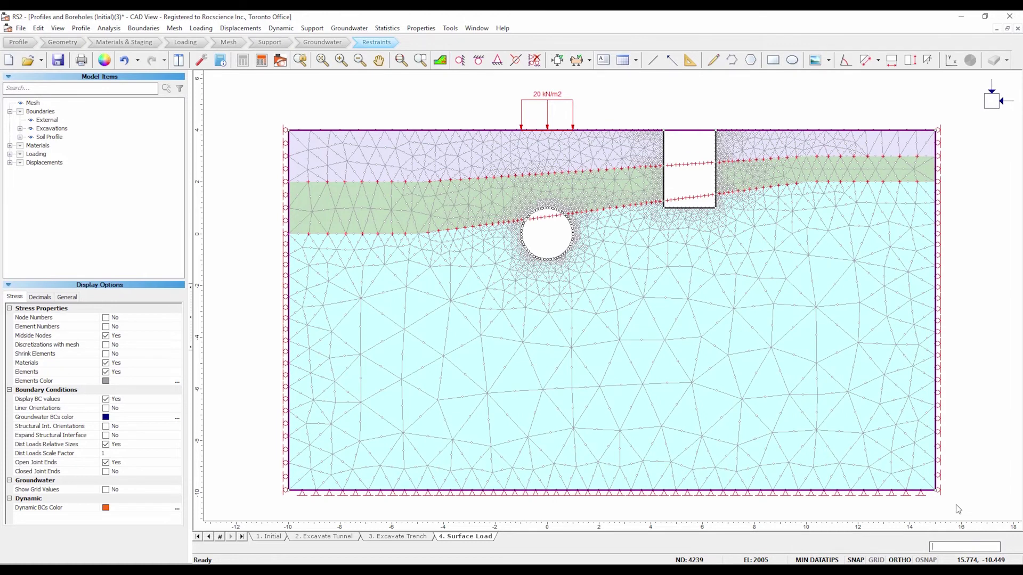
click(478, 60)
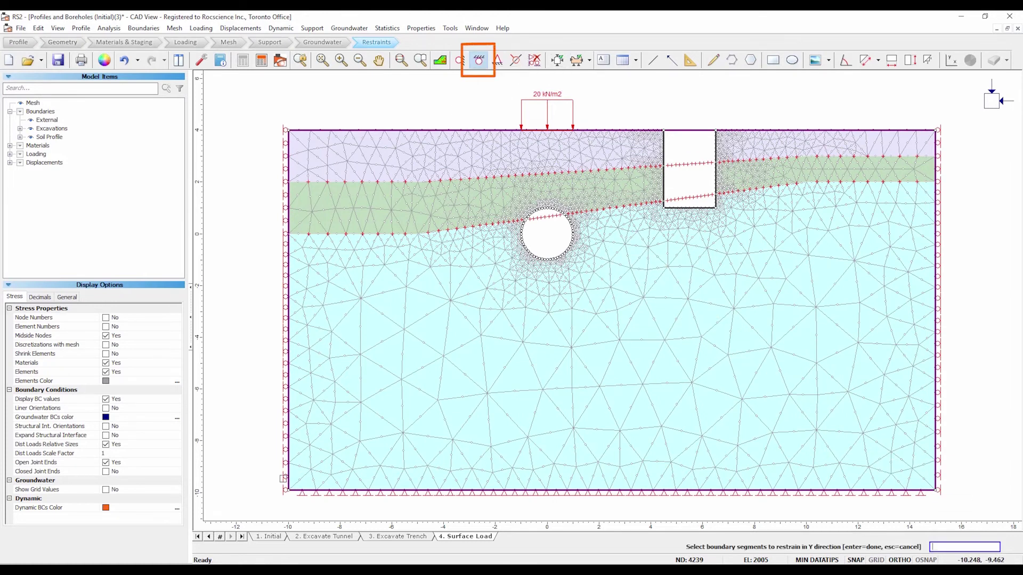
click(295, 490)
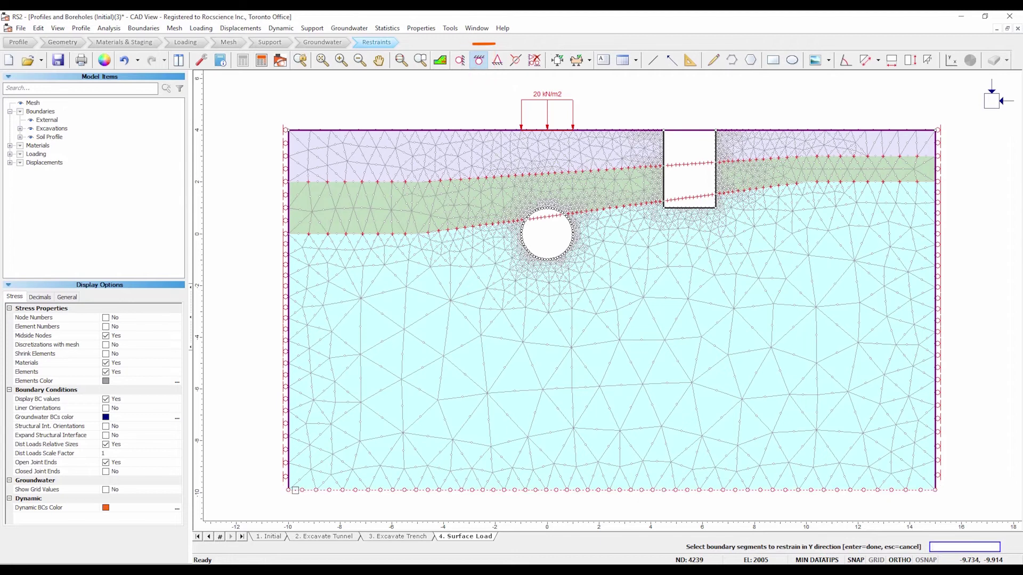
key(Return)
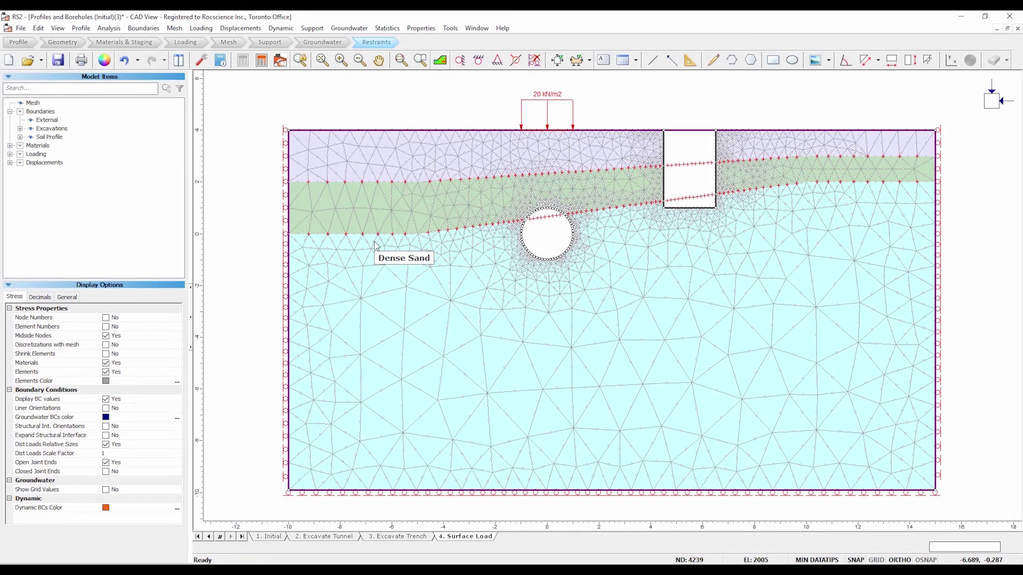
Pin the two bottom corner nodes in both X and Y
click(497, 61)
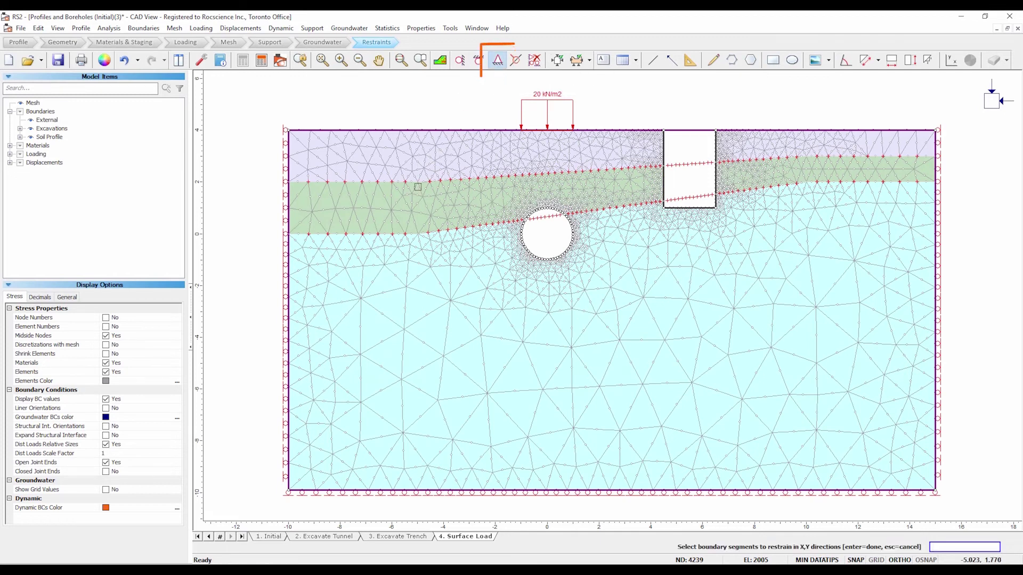
right_click(417, 194)
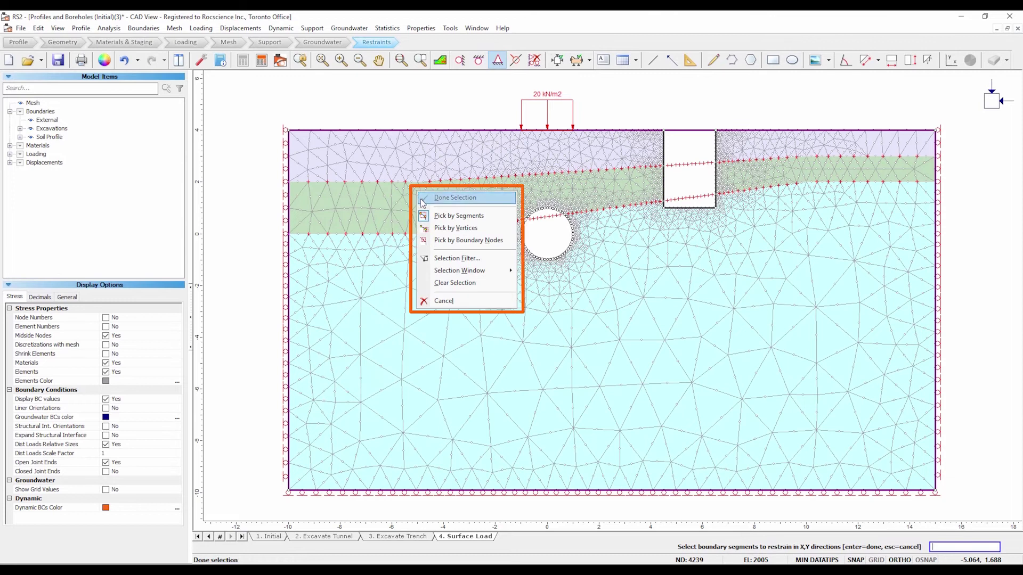
click(448, 240)
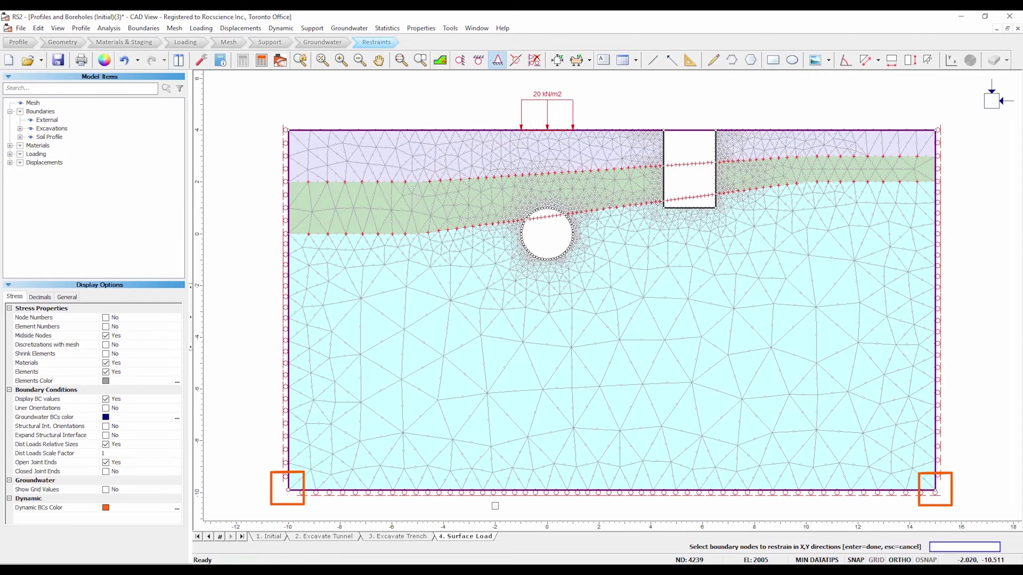
click(934, 491)
key(Return)
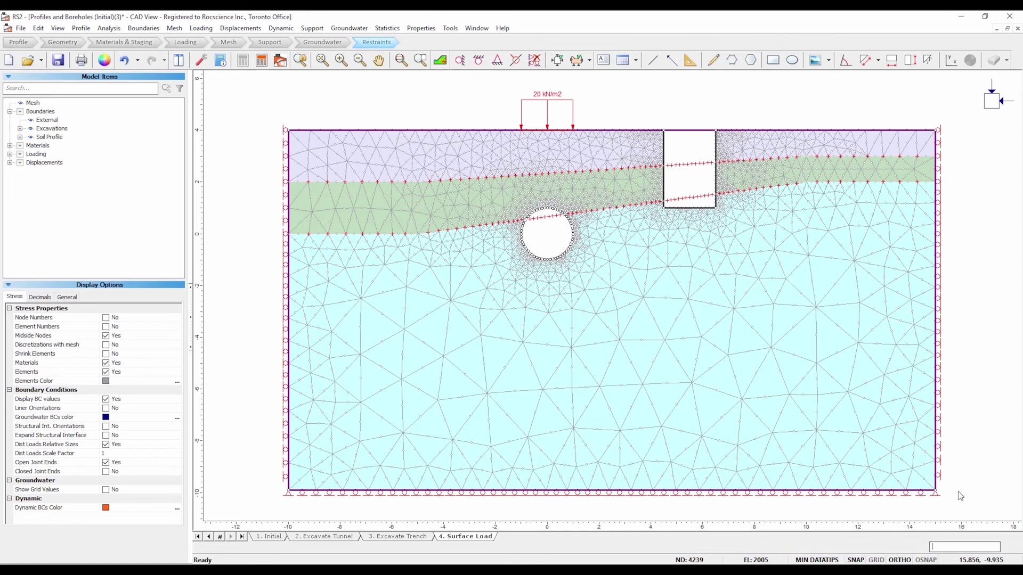
Save the model under a new name, compute it, and view Sigma 1 results in Interpret
click(22, 29)
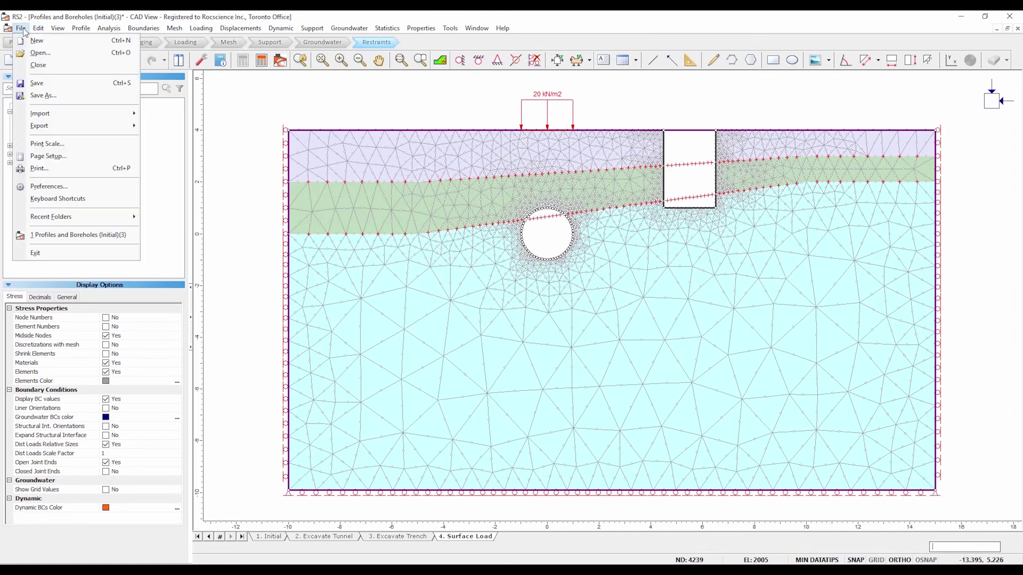
click(45, 95)
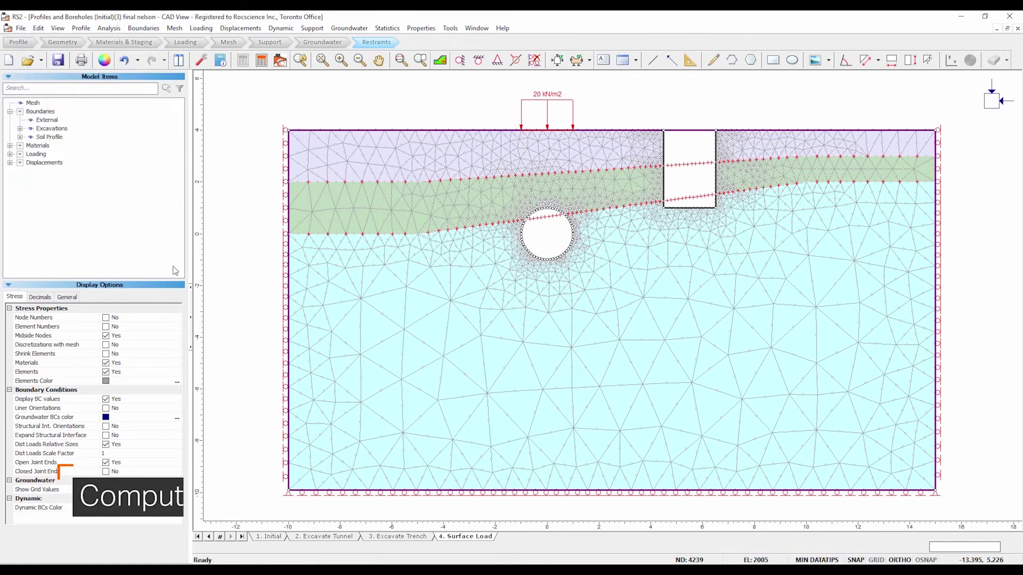
click(262, 62)
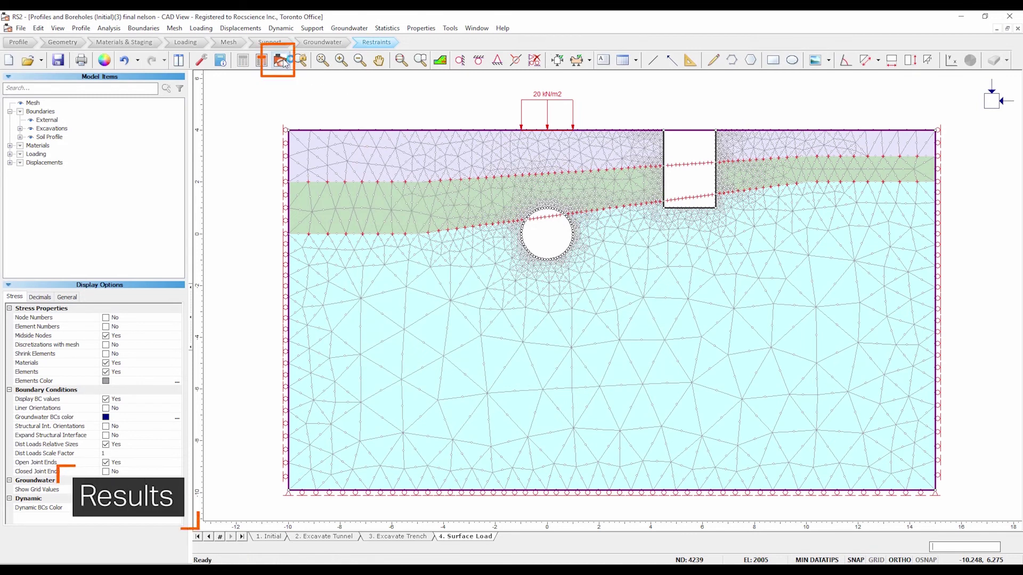
click(279, 60)
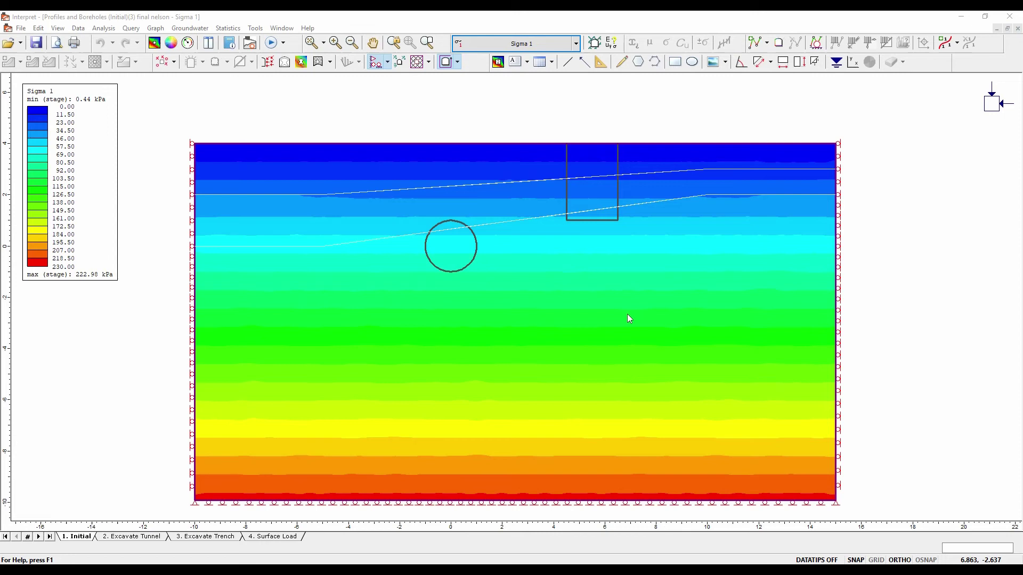
Show Total Displacement contours for the 4. Surface Load stage
click(79, 28)
click(83, 42)
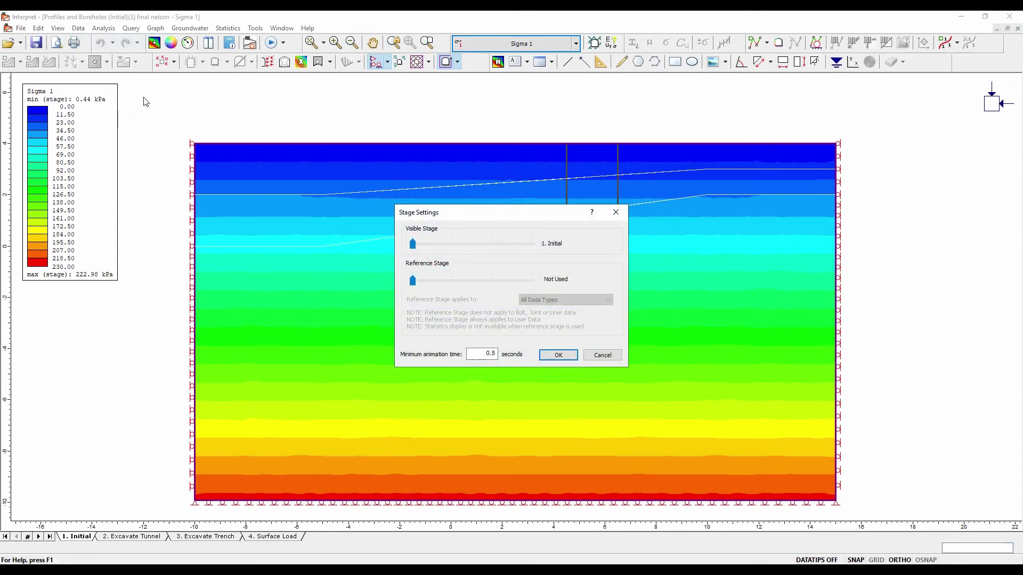
drag(413, 281, 545, 282)
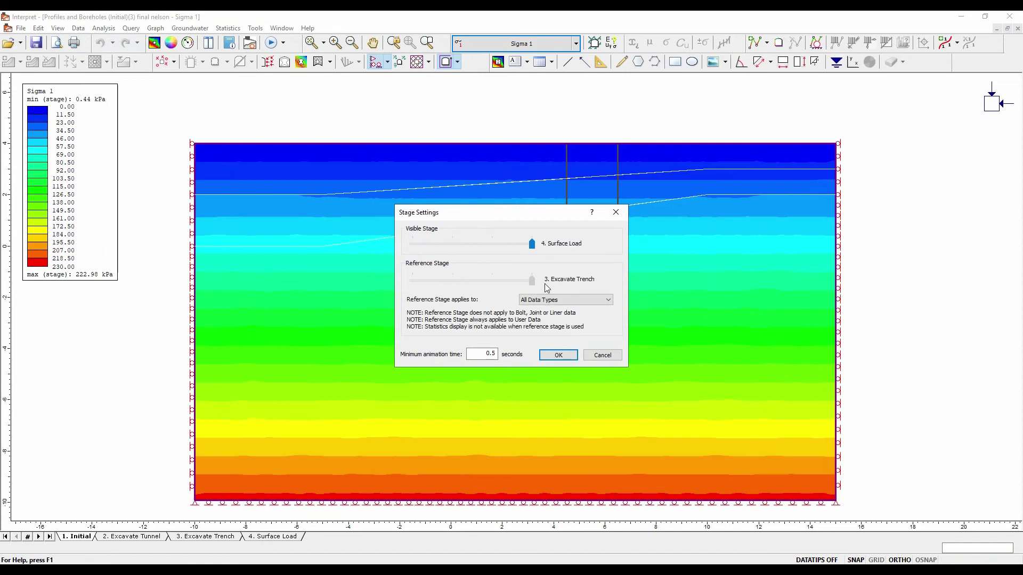
click(557, 354)
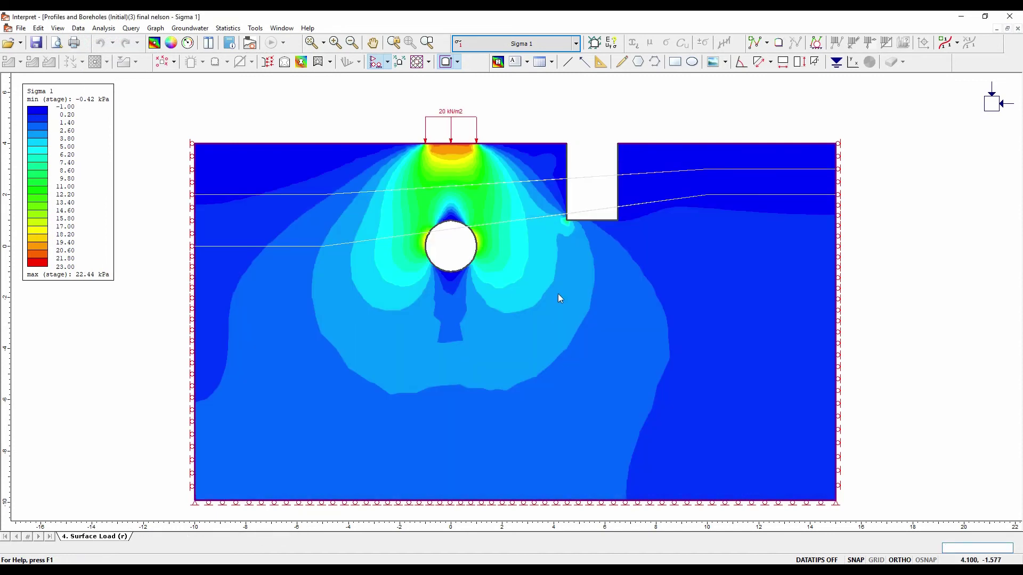
click(576, 43)
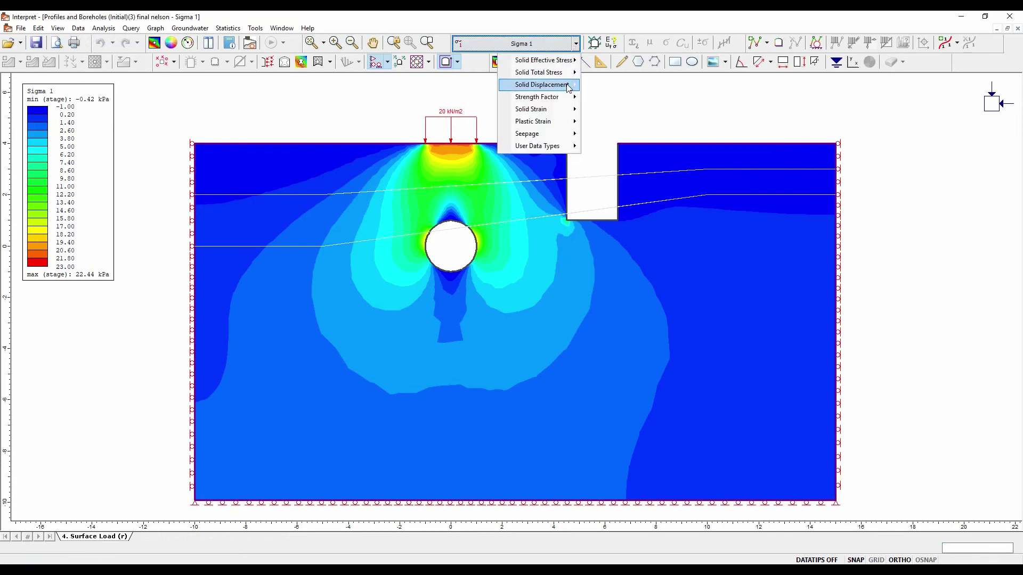
mouse_move(554, 86)
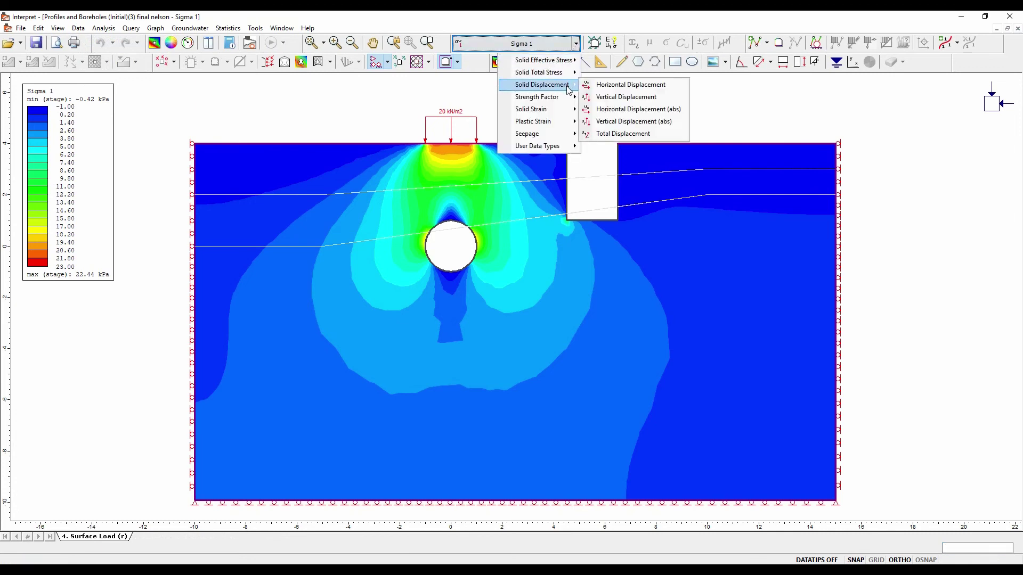
click(622, 134)
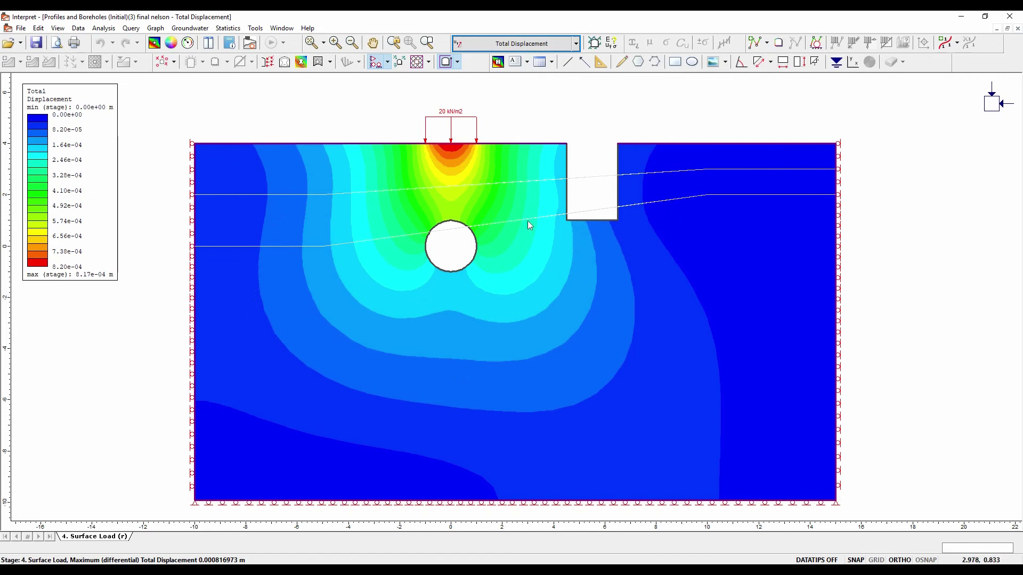
Set the reference stage to Not Used, showing displacement peaking at 1.14e-03 m
click(78, 27)
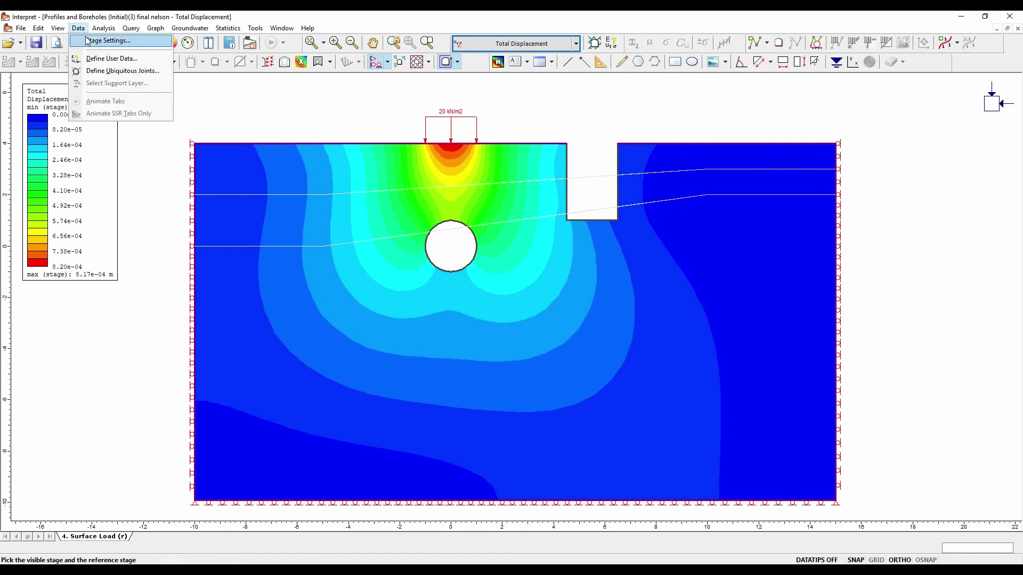
click(95, 40)
drag(526, 287, 420, 288)
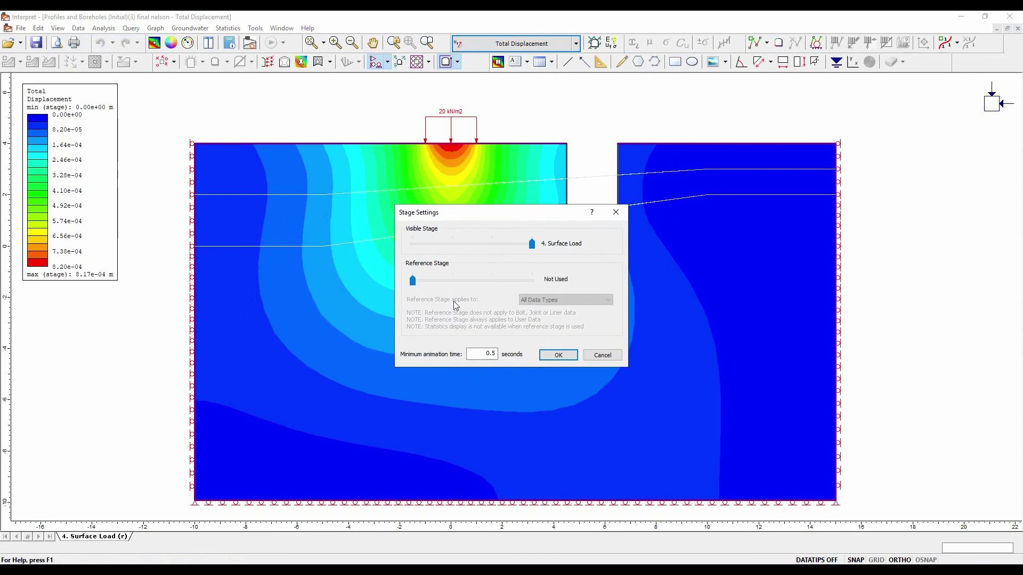
click(558, 355)
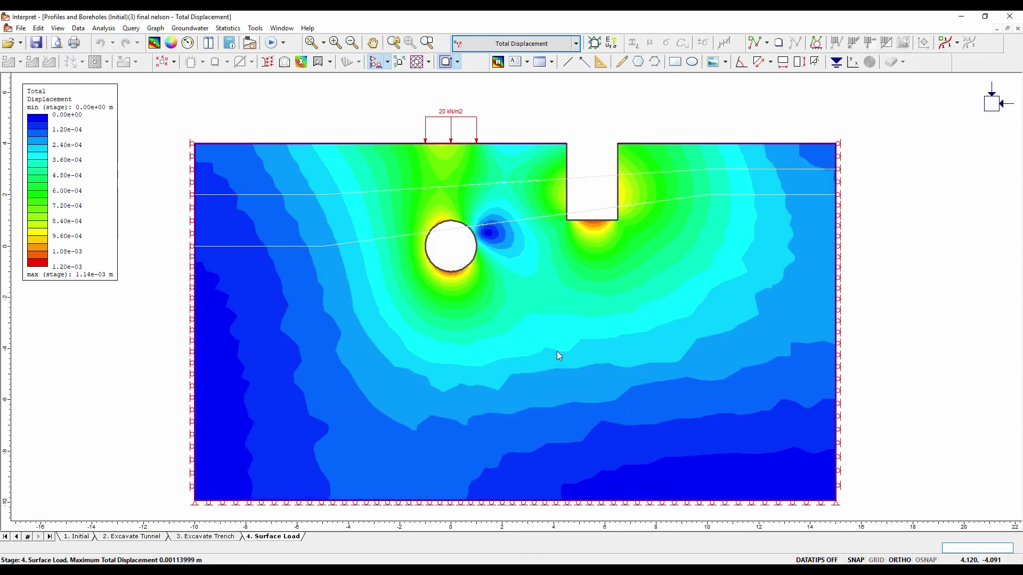
Display Strength Factor contours, ranging 0.00 to 6.00, for the Surface Load stage
click(576, 44)
mouse_move(562, 98)
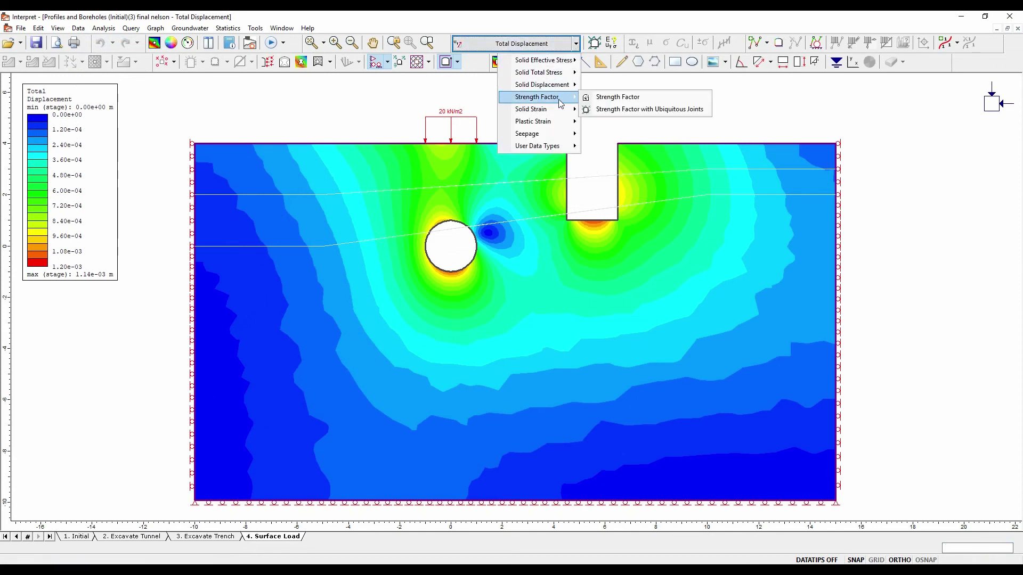
click(600, 99)
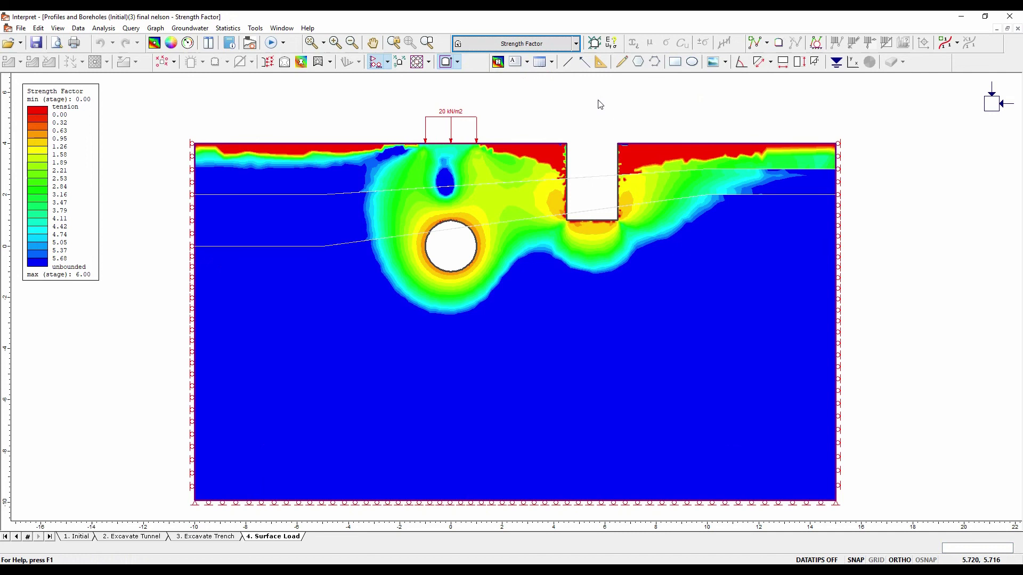